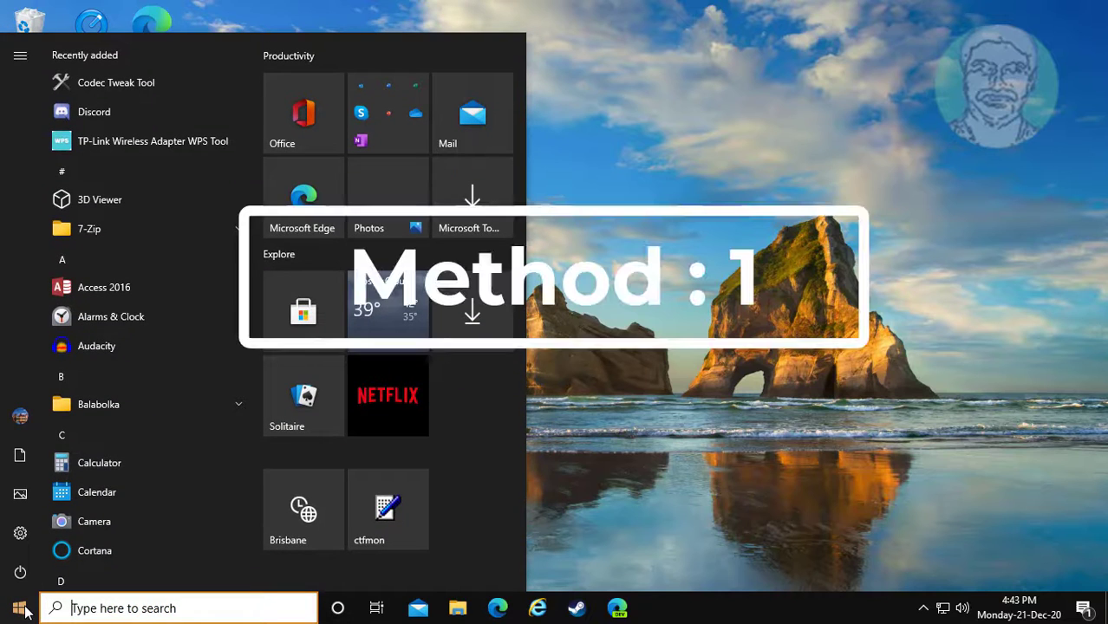
# Step: Launch Microsoft Store from its tile in the Start menu's Explore group
pyautogui.click(312, 326)
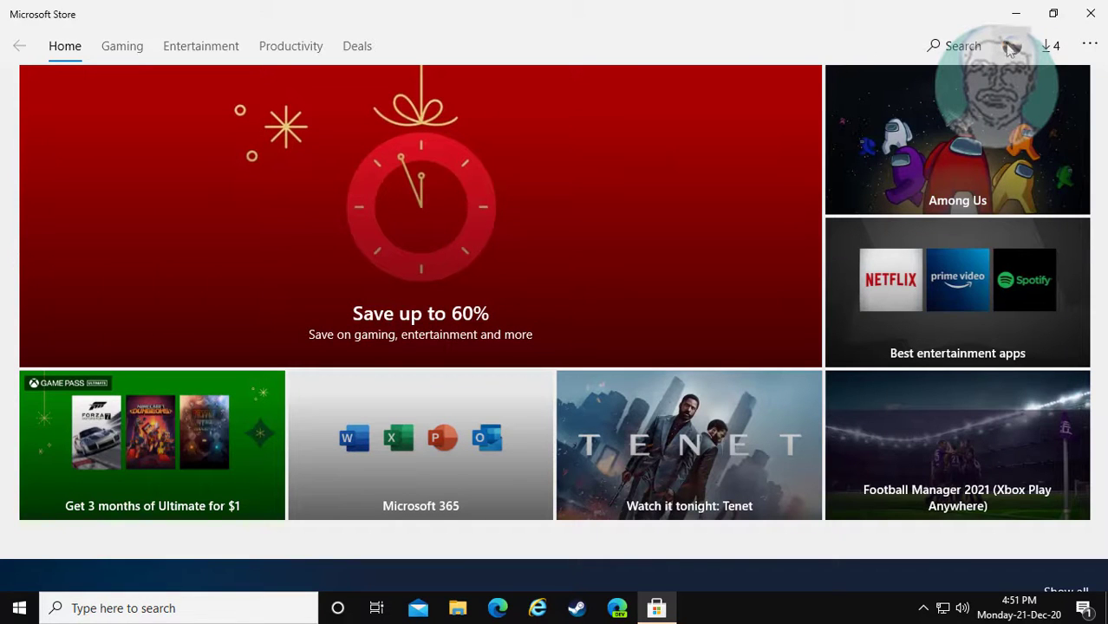
# Step: Sign out of the Microsoft account currently used in the Store
pyautogui.click(1011, 47)
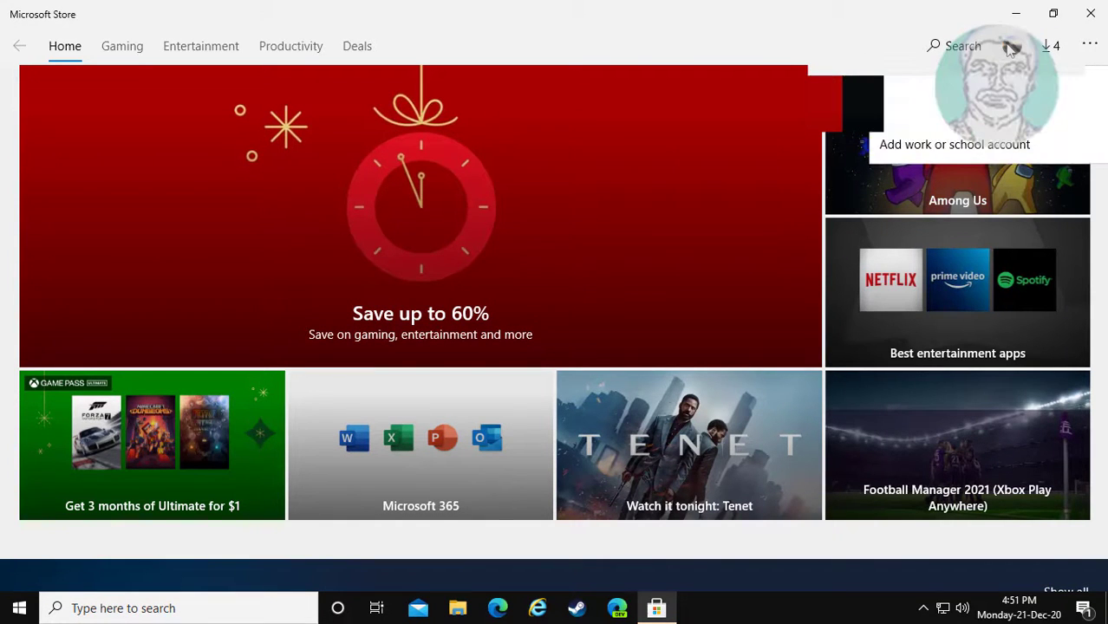
pyautogui.click(954, 144)
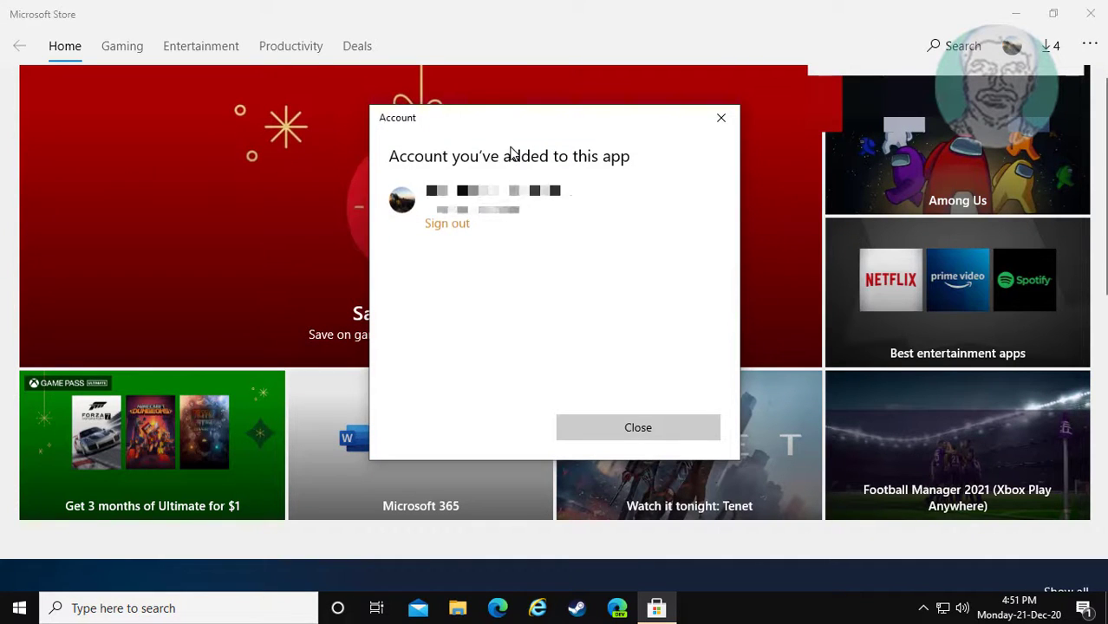
pyautogui.click(436, 227)
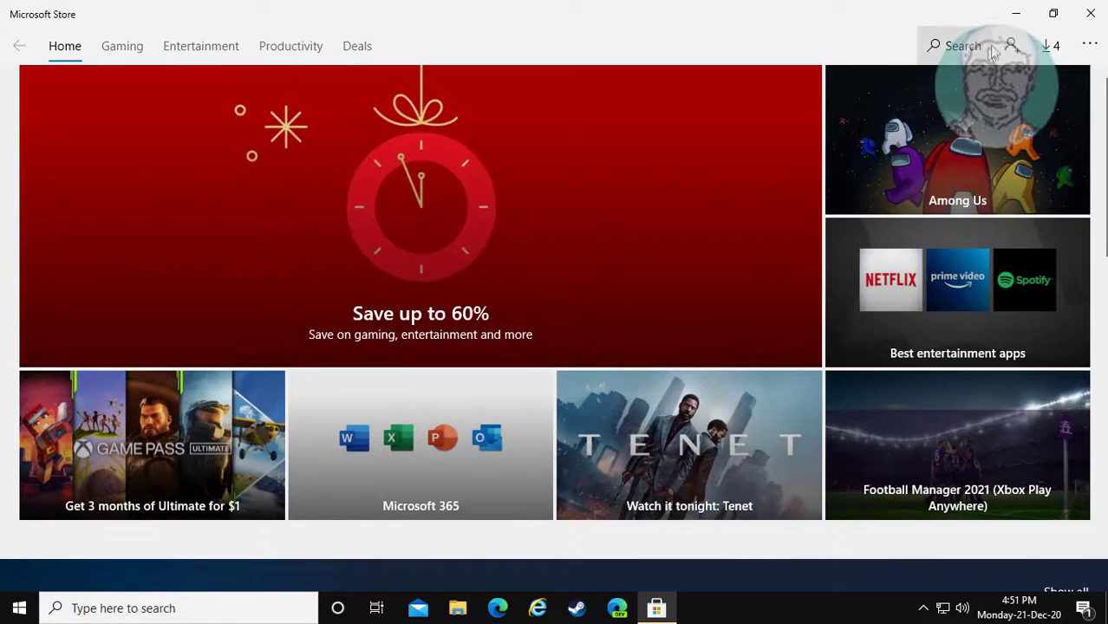
# Step: Sign back in to the Store with the same account, entering the account password
pyautogui.click(1009, 47)
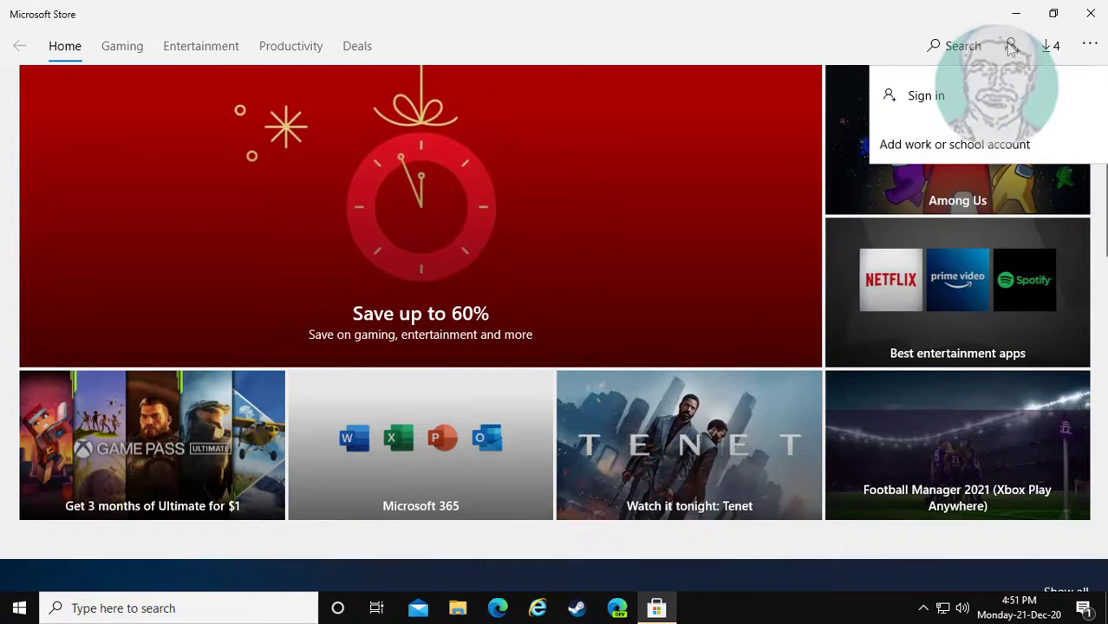
pyautogui.click(927, 98)
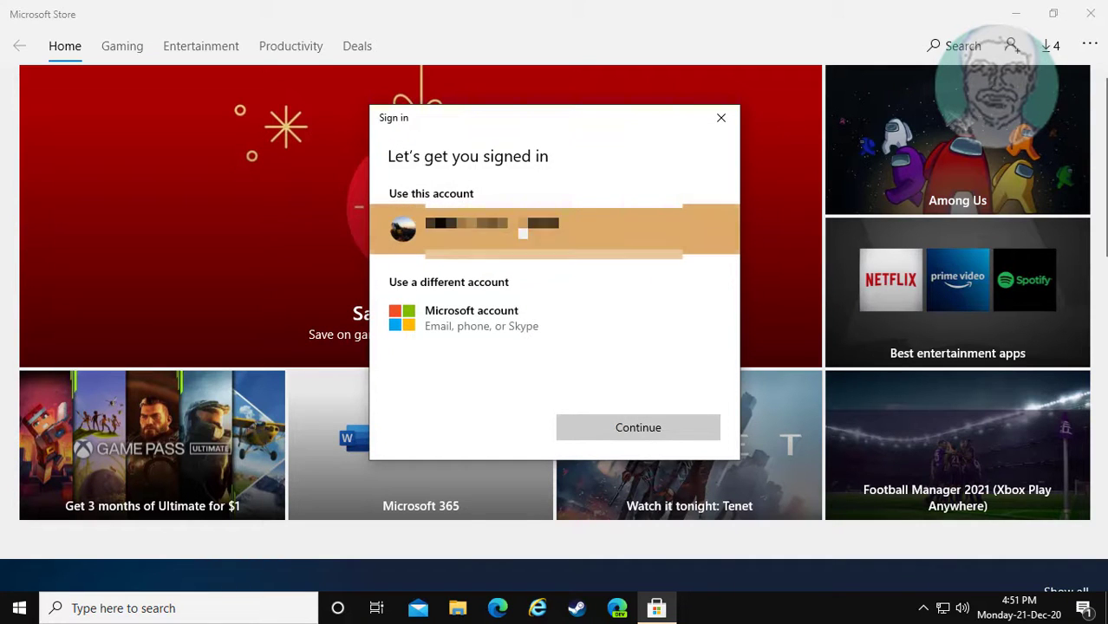
pyautogui.click(639, 428)
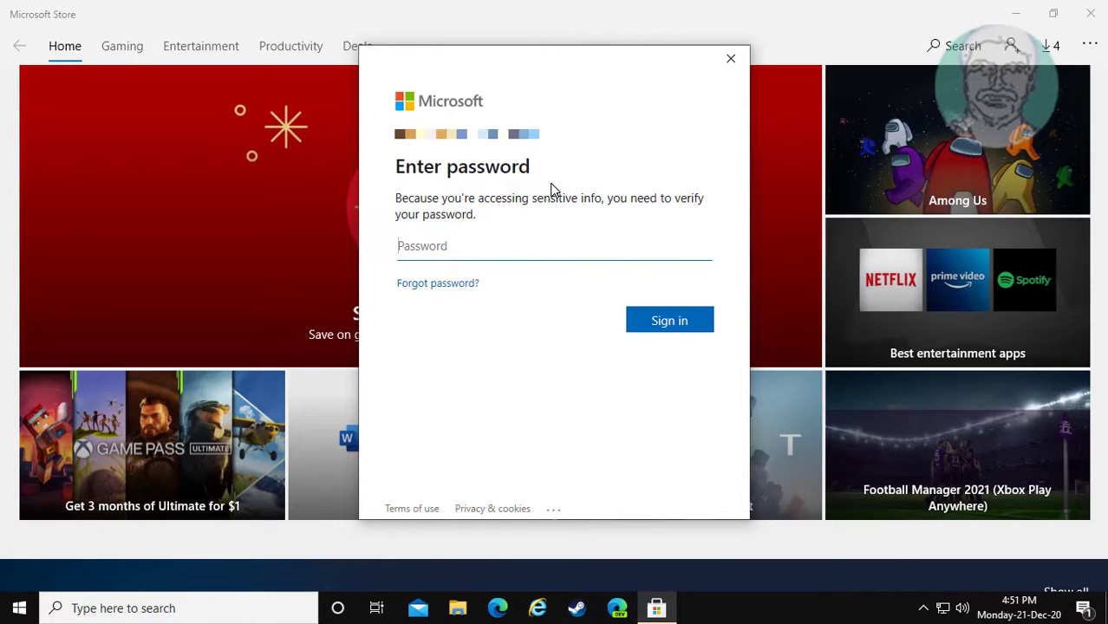
pyautogui.write('••')
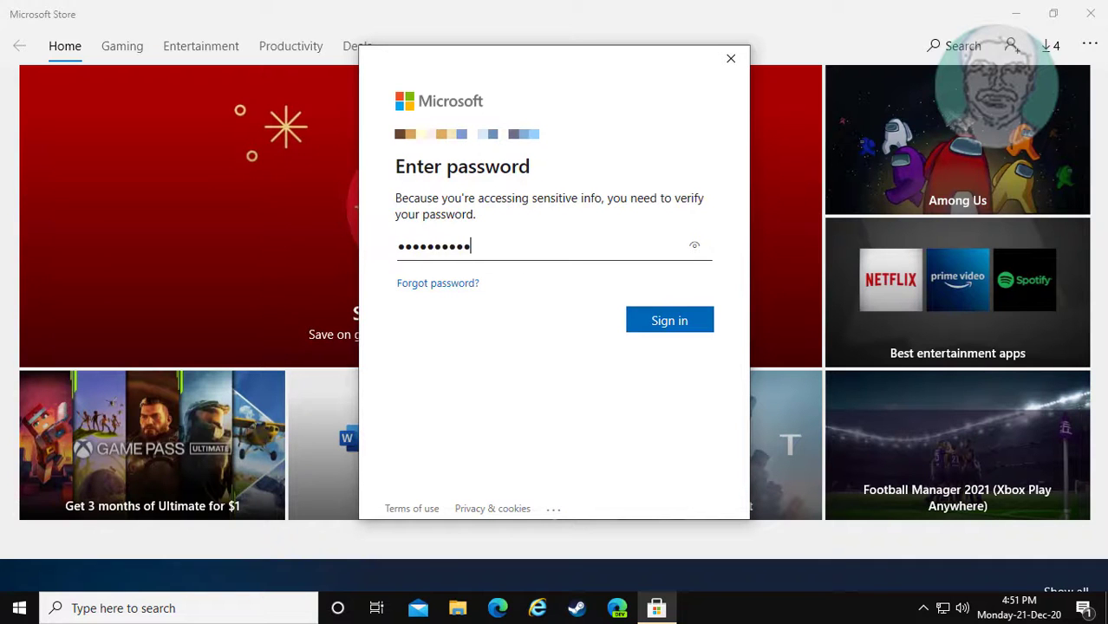
pyautogui.press('Return')
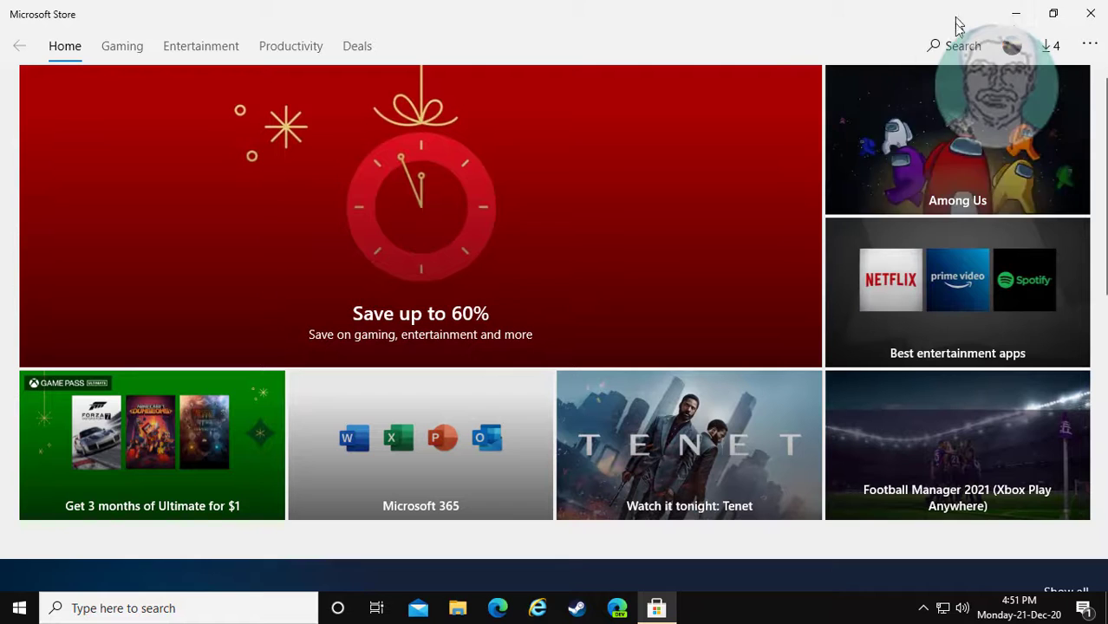
# Step: Close the Store and go to Settings' Update & Security additional troubleshooters list
pyautogui.click(1091, 13)
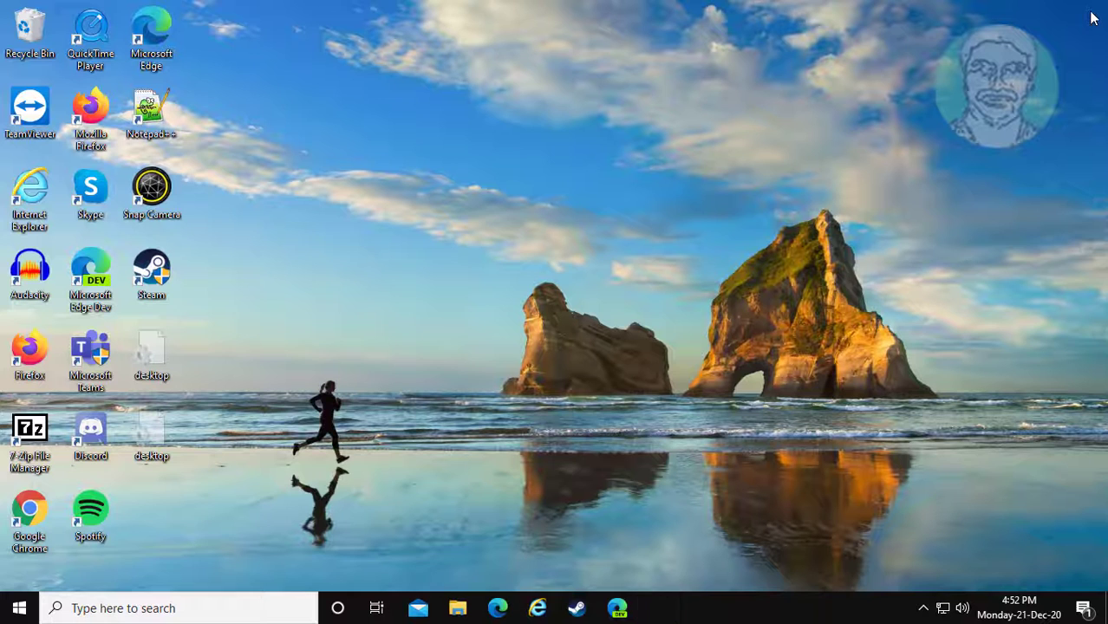
pyautogui.click(14, 613)
pyautogui.click(17, 542)
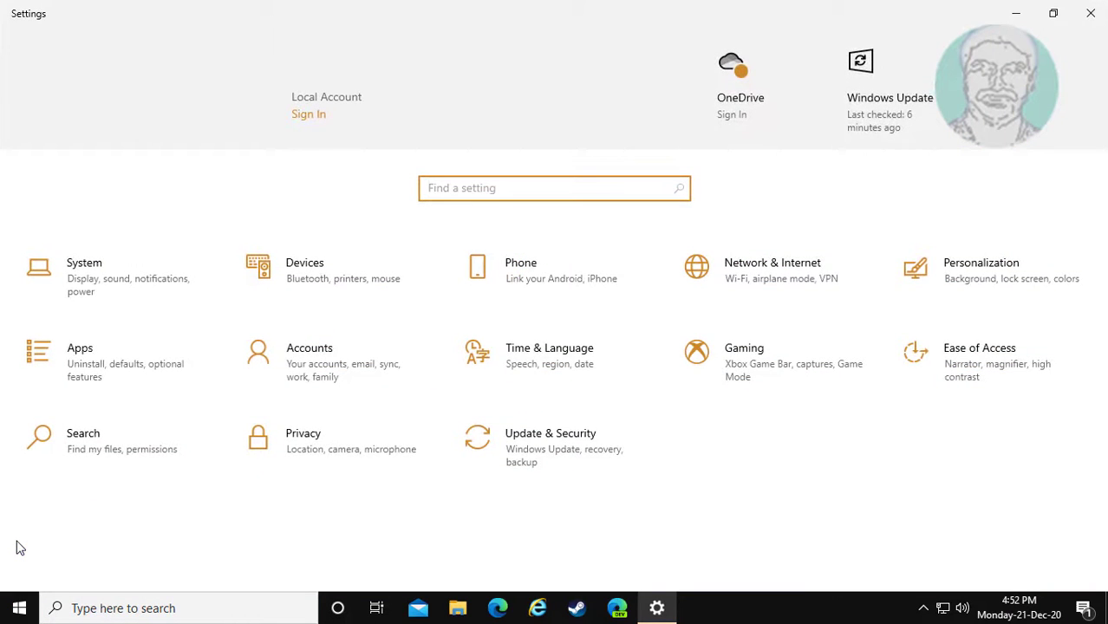
pyautogui.click(492, 446)
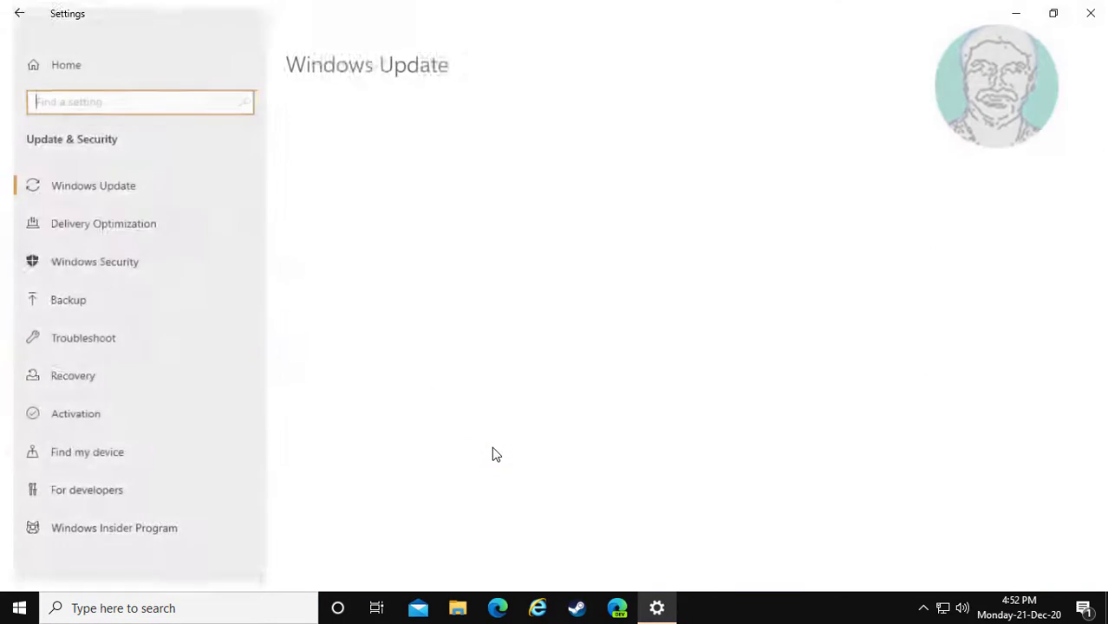
pyautogui.click(56, 342)
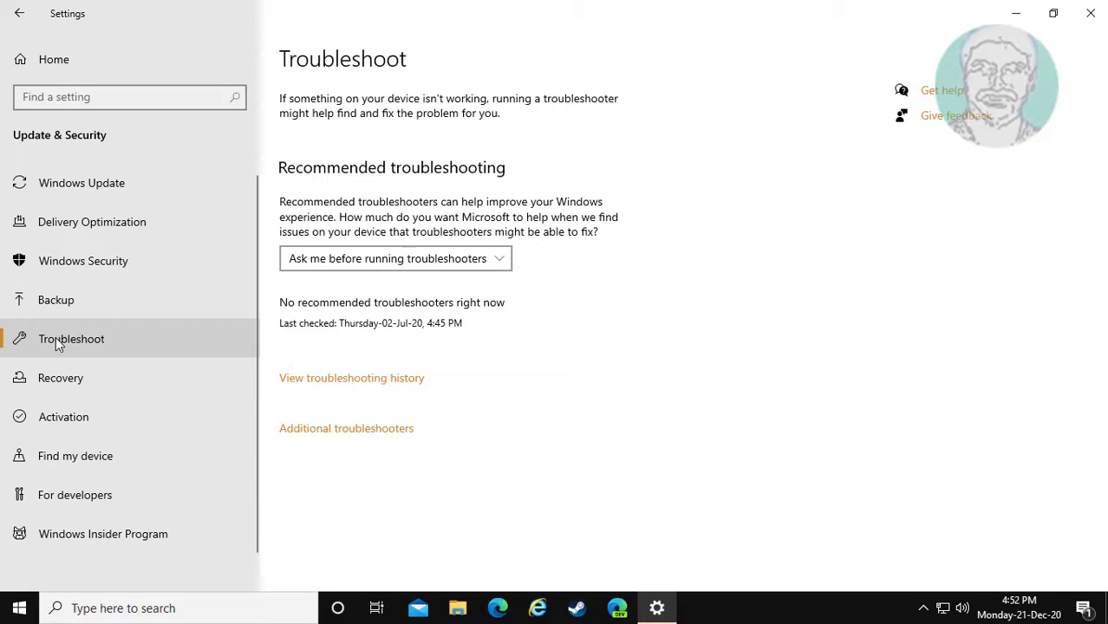
pyautogui.click(358, 430)
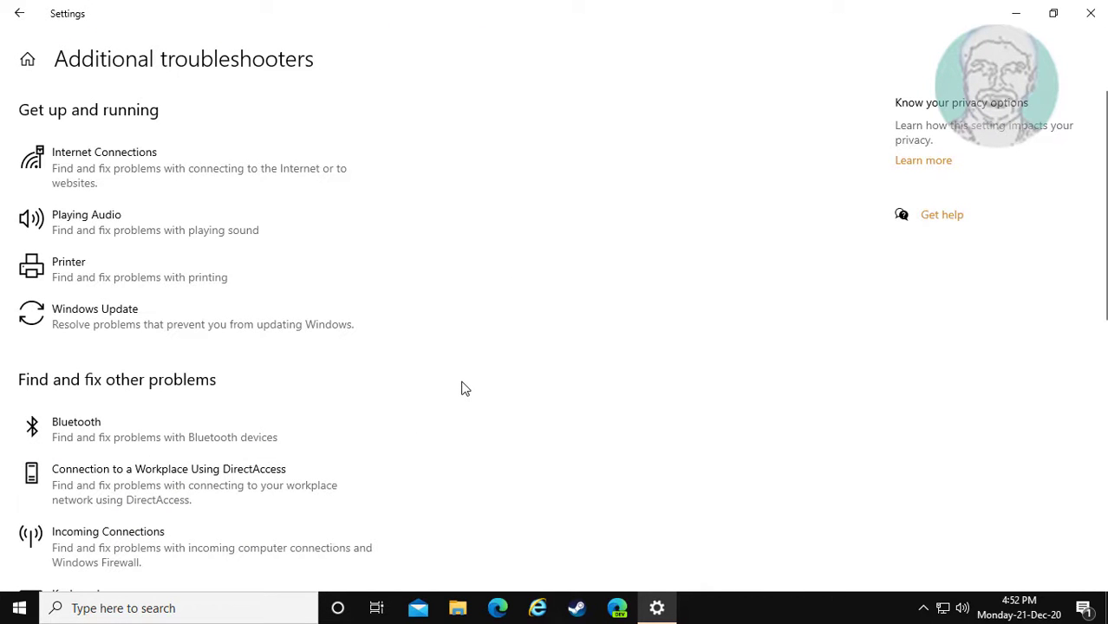
# Step: Start the Windows Store Apps troubleshooter from the list
pyautogui.scroll(-3, 465, 388)
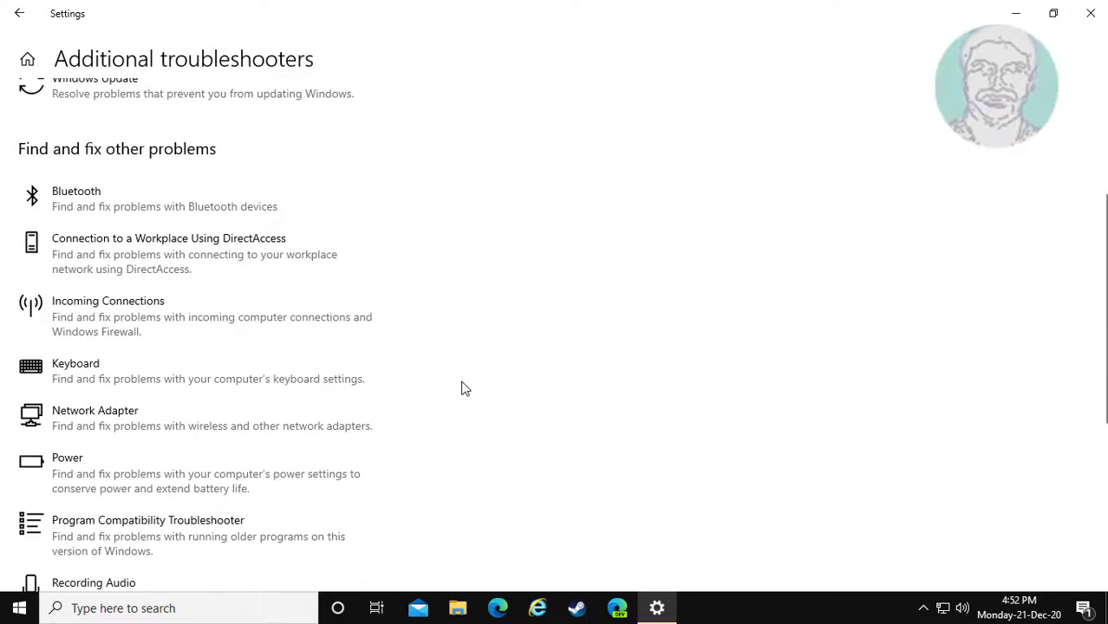
pyautogui.scroll(-4, 465, 388)
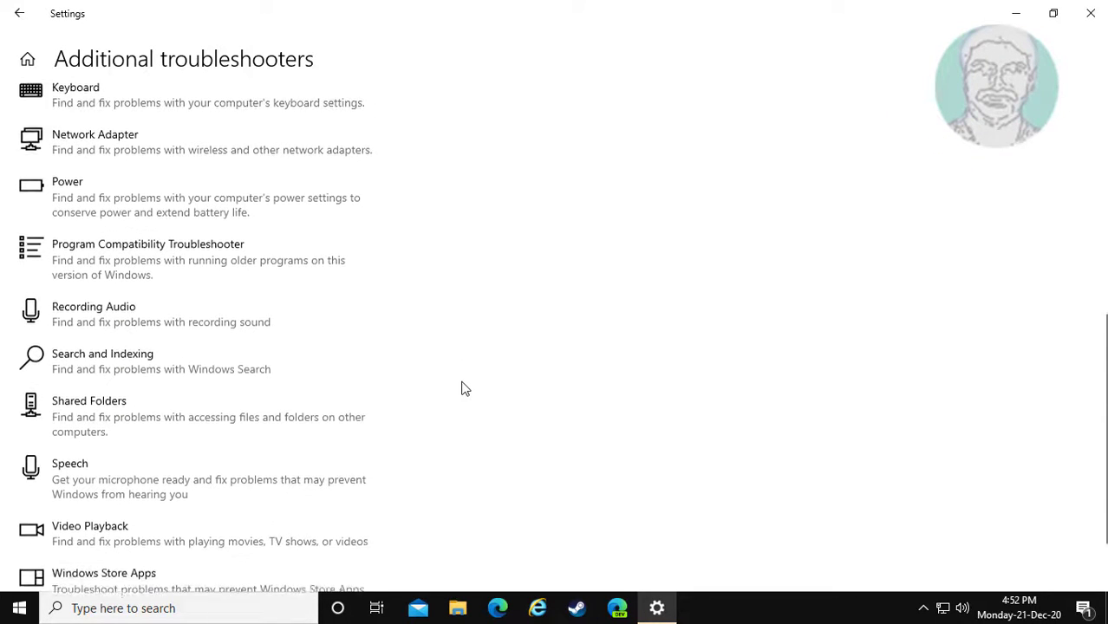
pyautogui.scroll(-1, 464, 388)
pyautogui.click(185, 518)
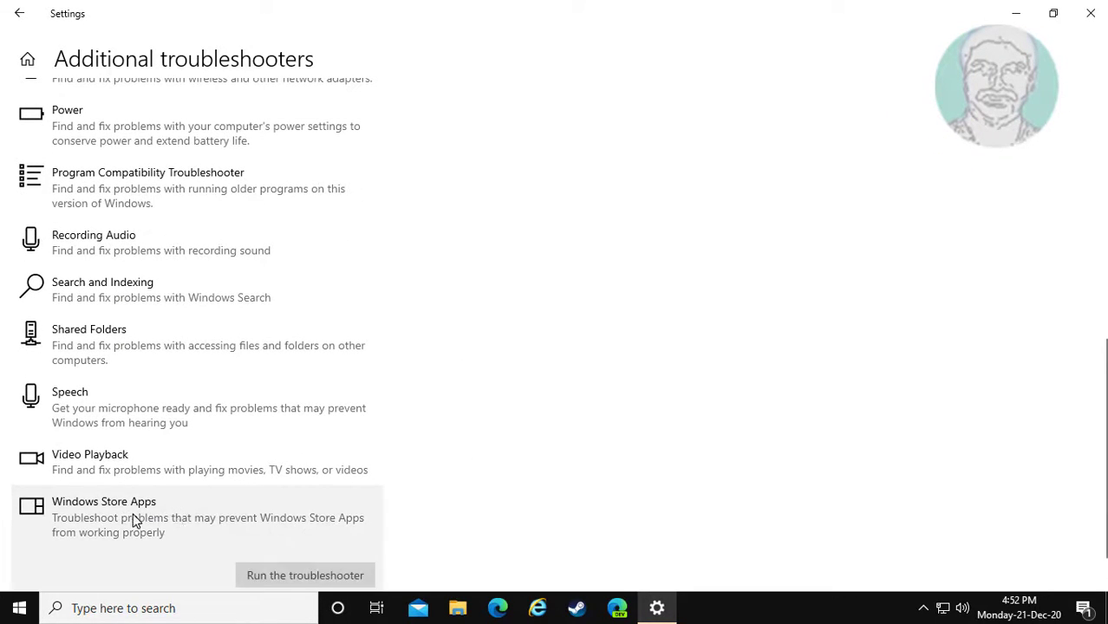
pyautogui.click(317, 577)
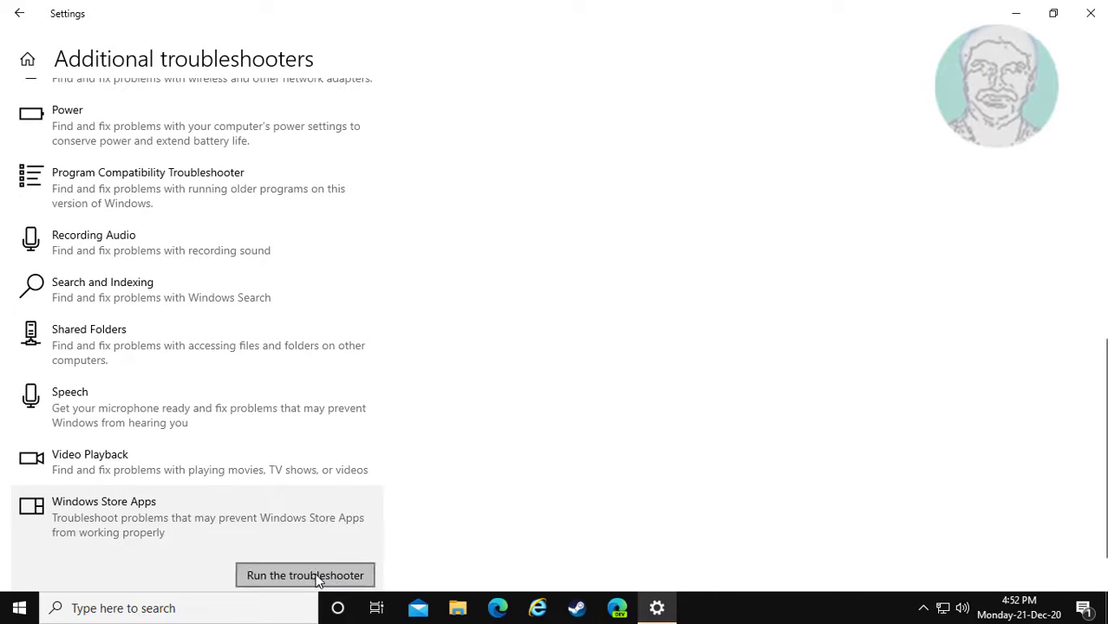
# Step: Close Settings, let the troubleshooter fix 'Hanging or crashing apps', then close it
pyautogui.click(1093, 13)
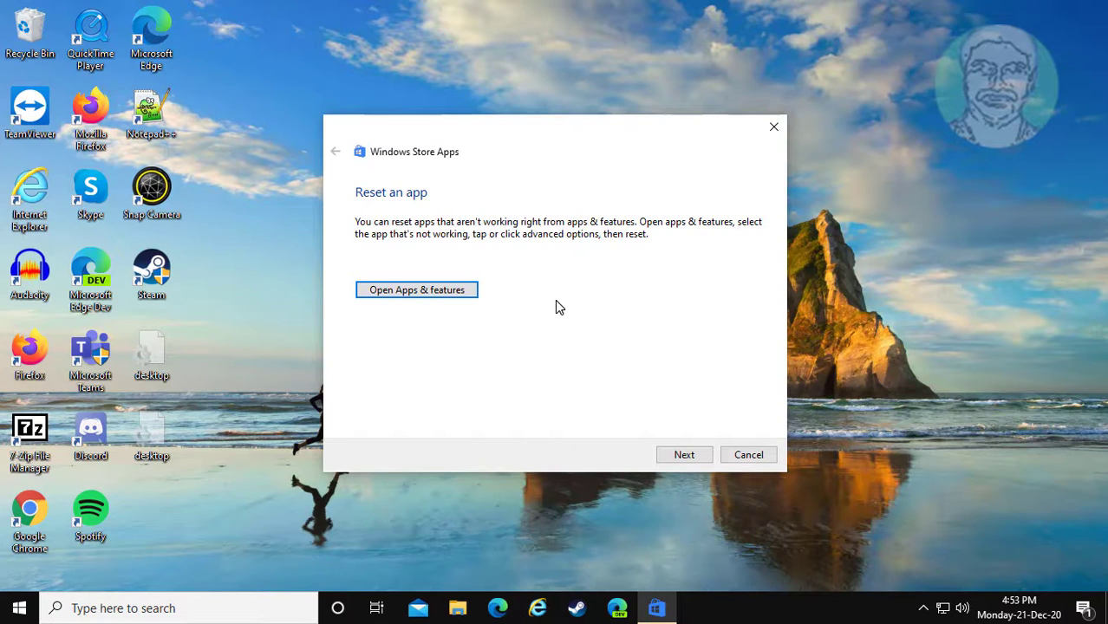
pyautogui.click(674, 464)
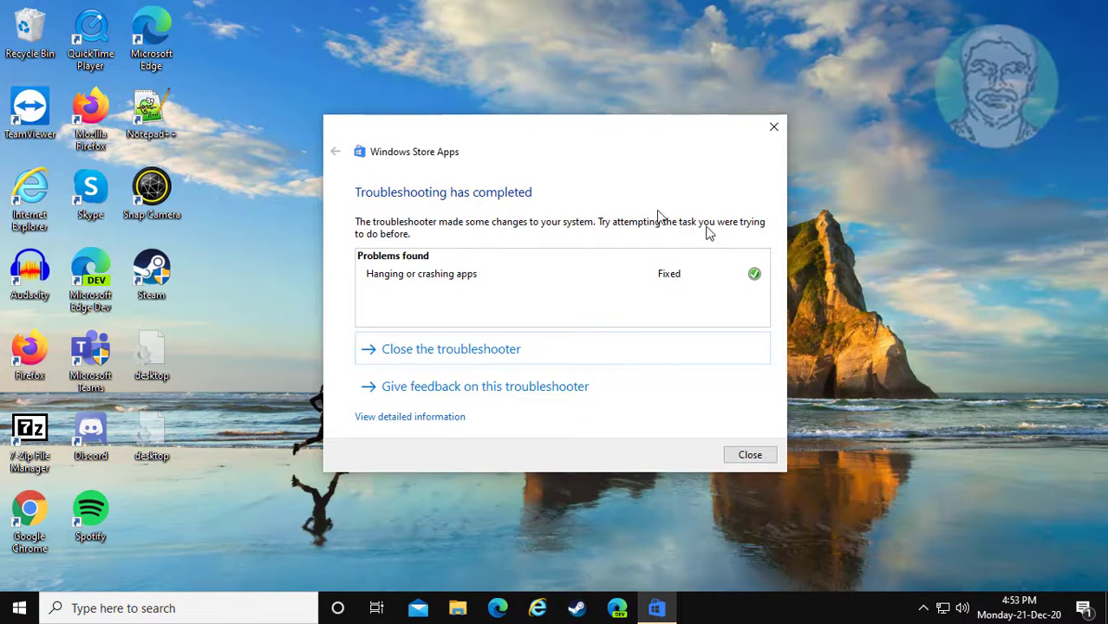
pyautogui.click(750, 455)
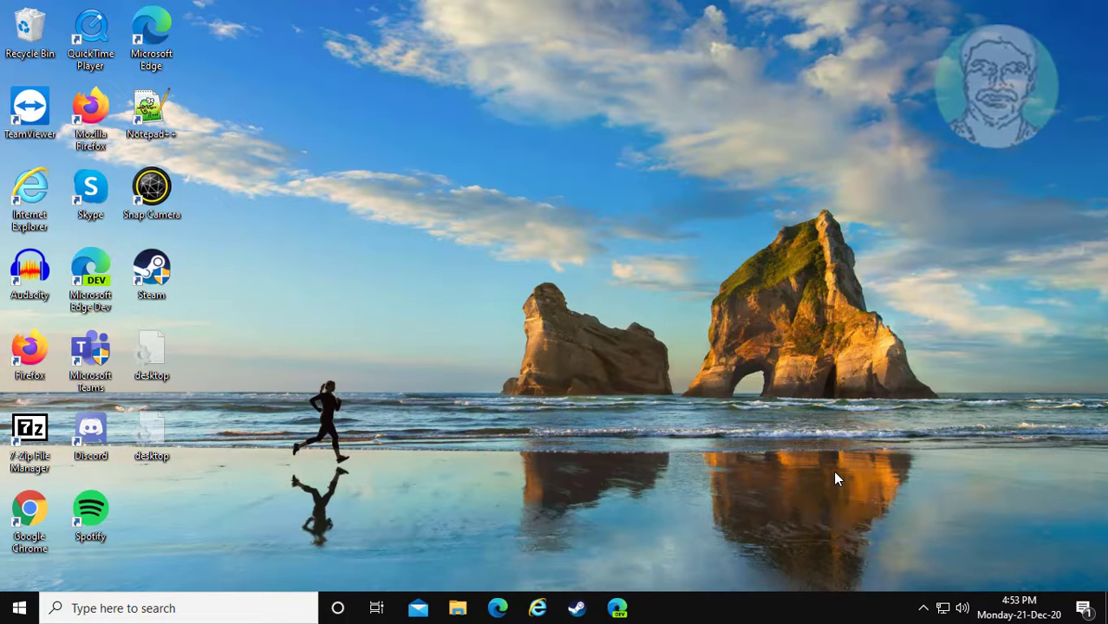
# Step: Search for 'services' and open the Services console
pyautogui.click(103, 611)
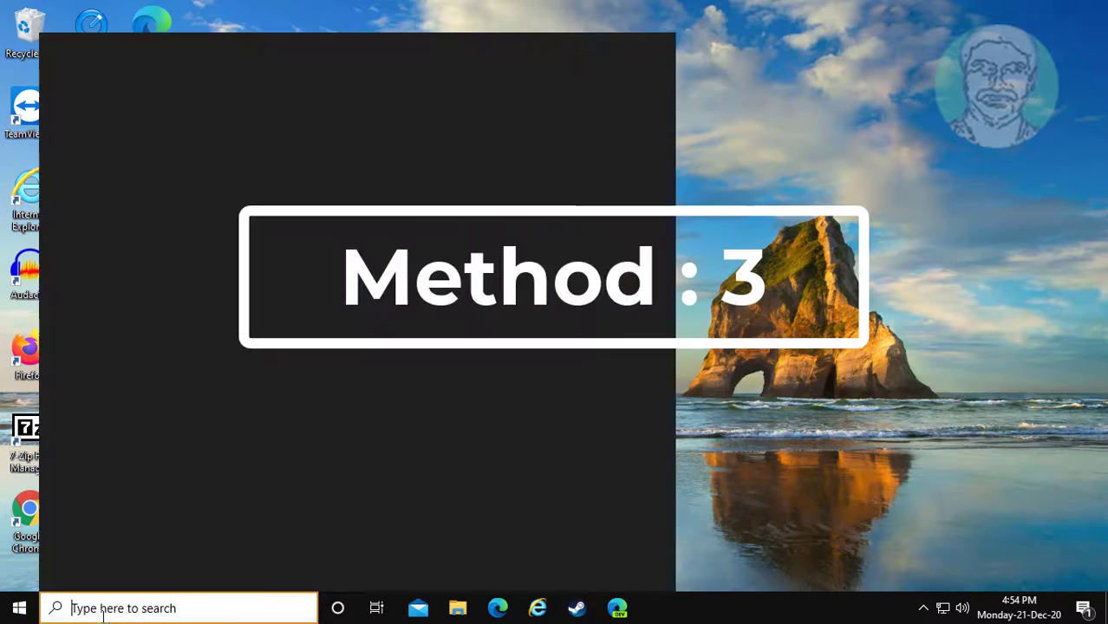
pyautogui.write('services')
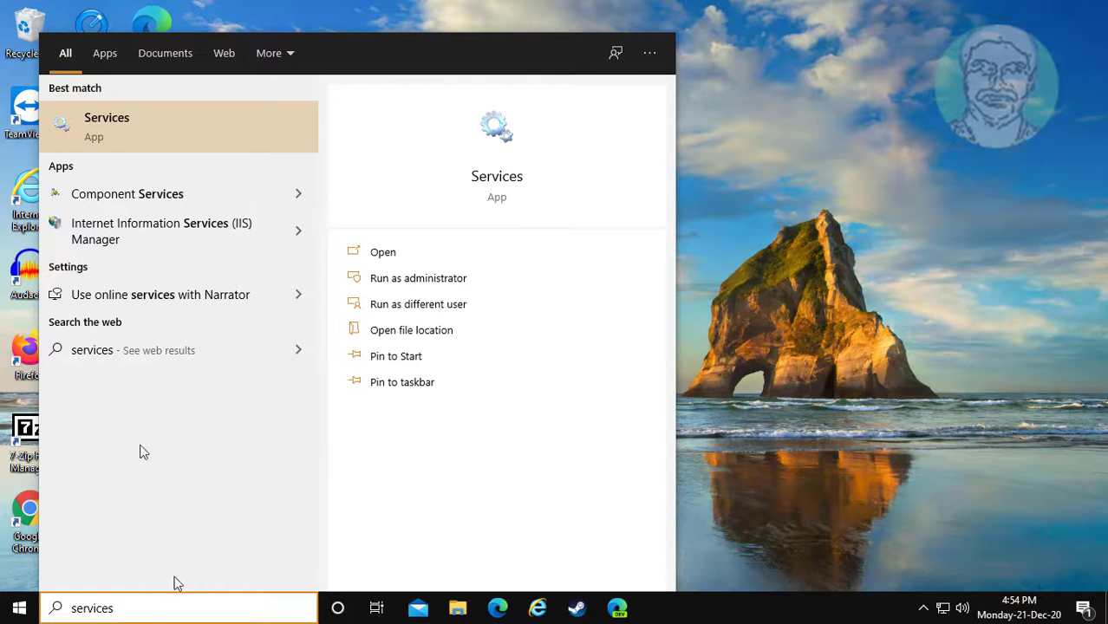
pyautogui.click(140, 123)
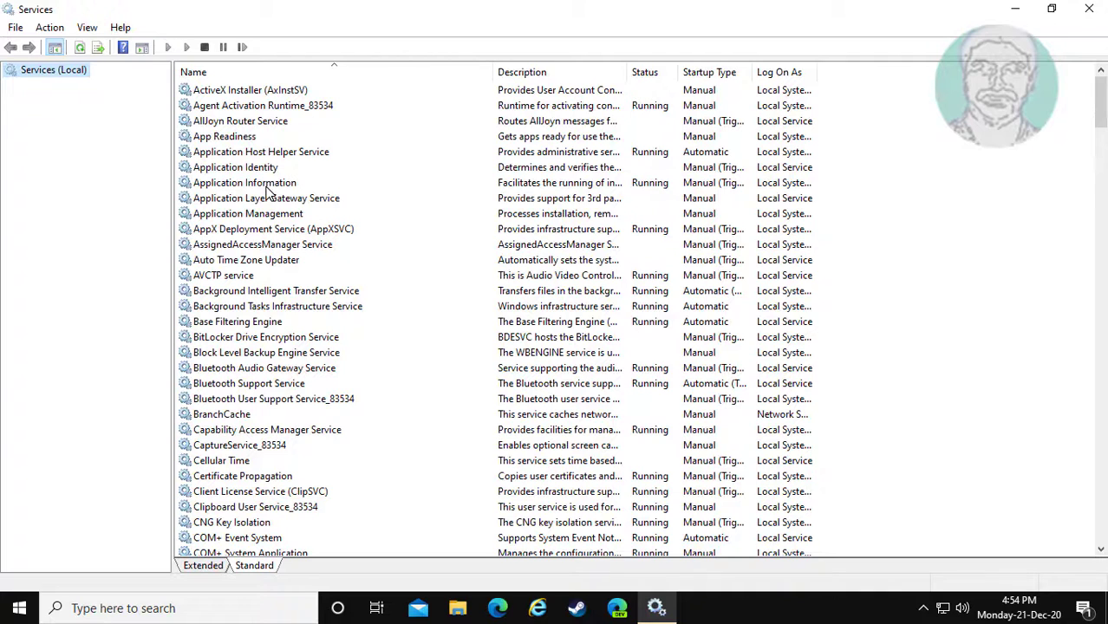
# Step: Set BITS startup type to Automatic, stop and restart the service, and apply
pyautogui.click(275, 293)
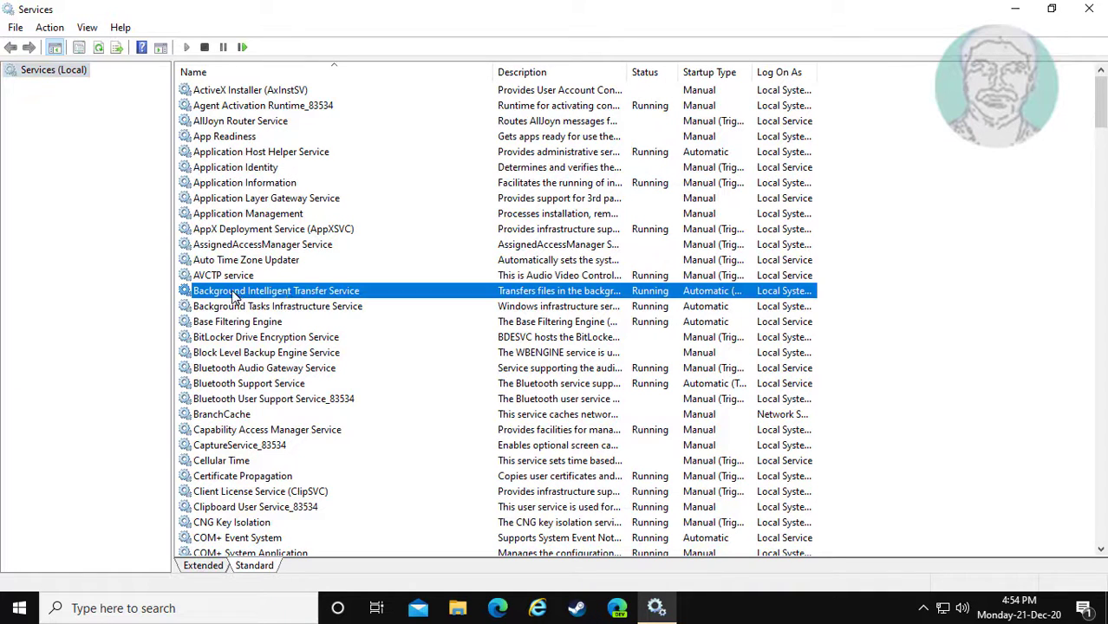
pyautogui.doubleClick(309, 295)
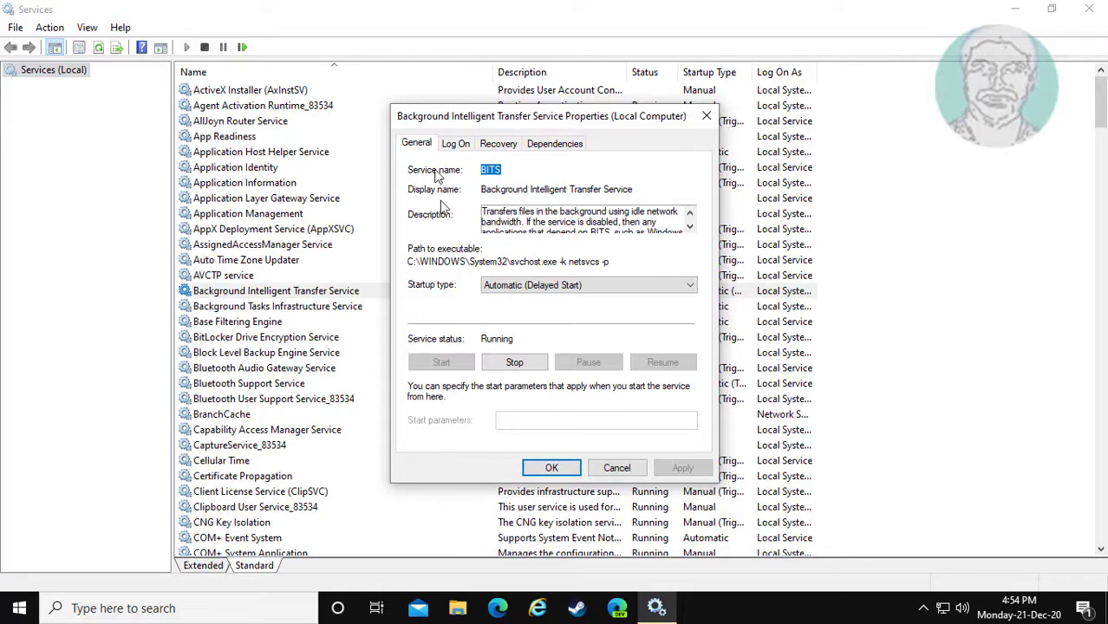
pyautogui.click(578, 286)
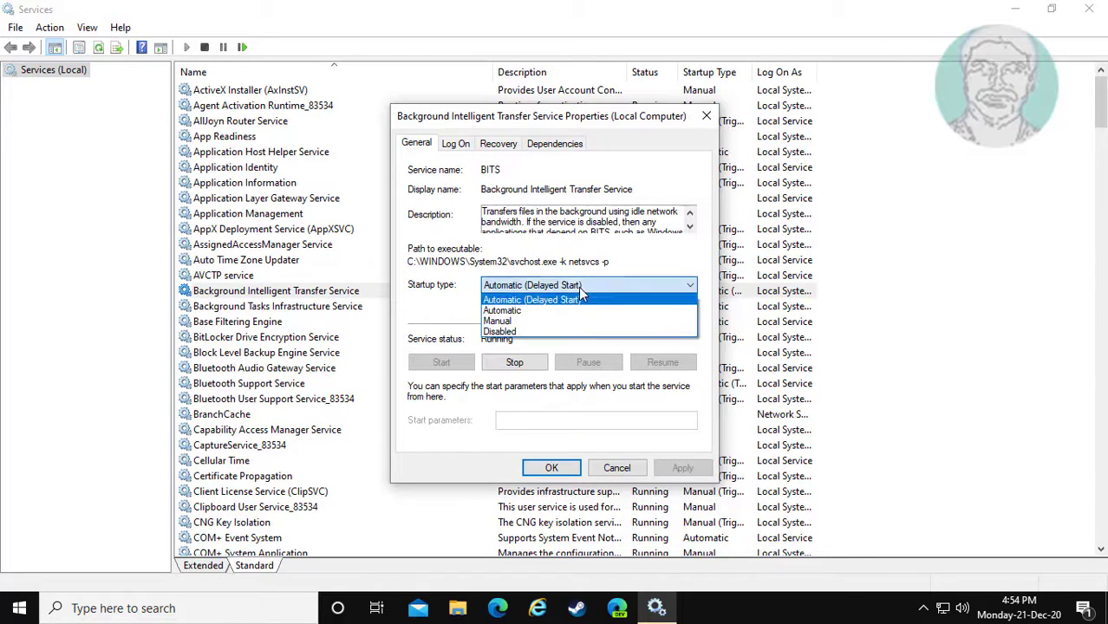
pyautogui.click(526, 298)
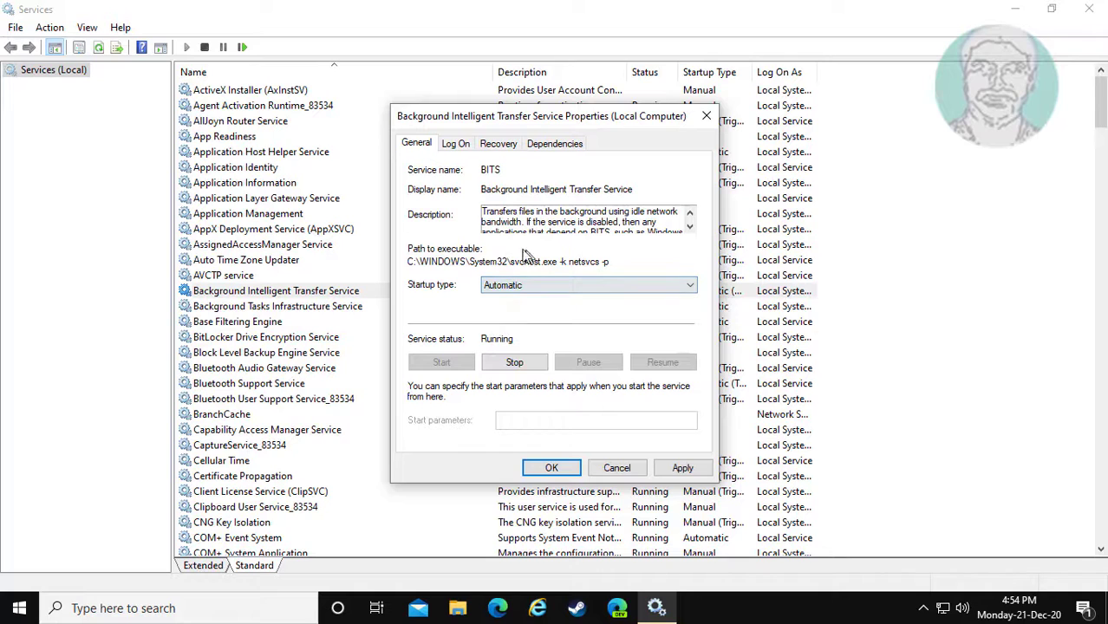
pyautogui.click(514, 364)
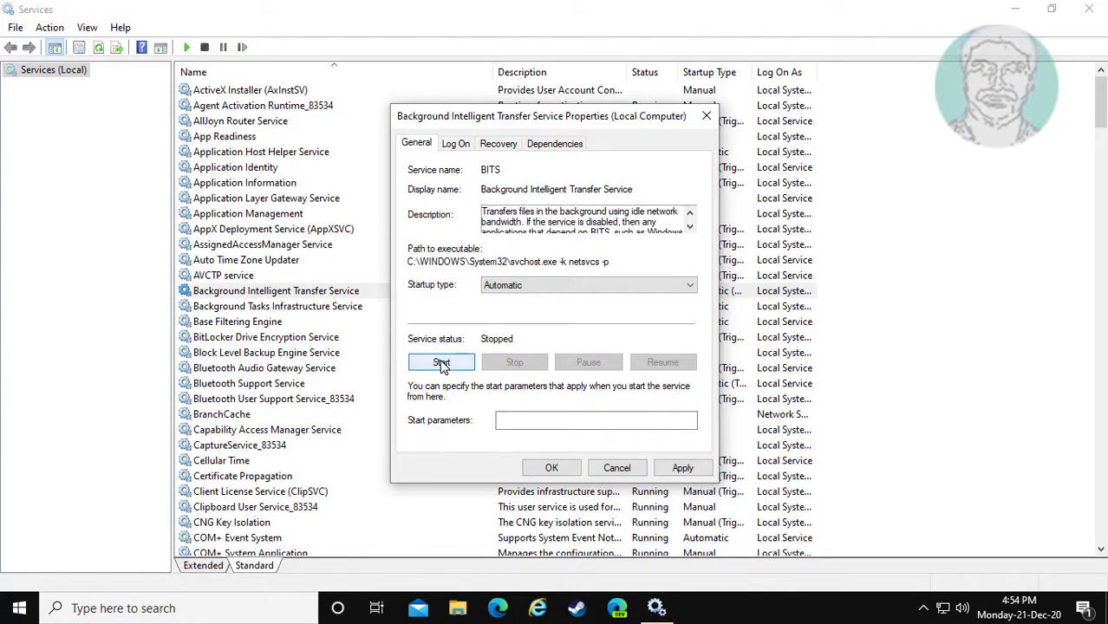
pyautogui.click(442, 364)
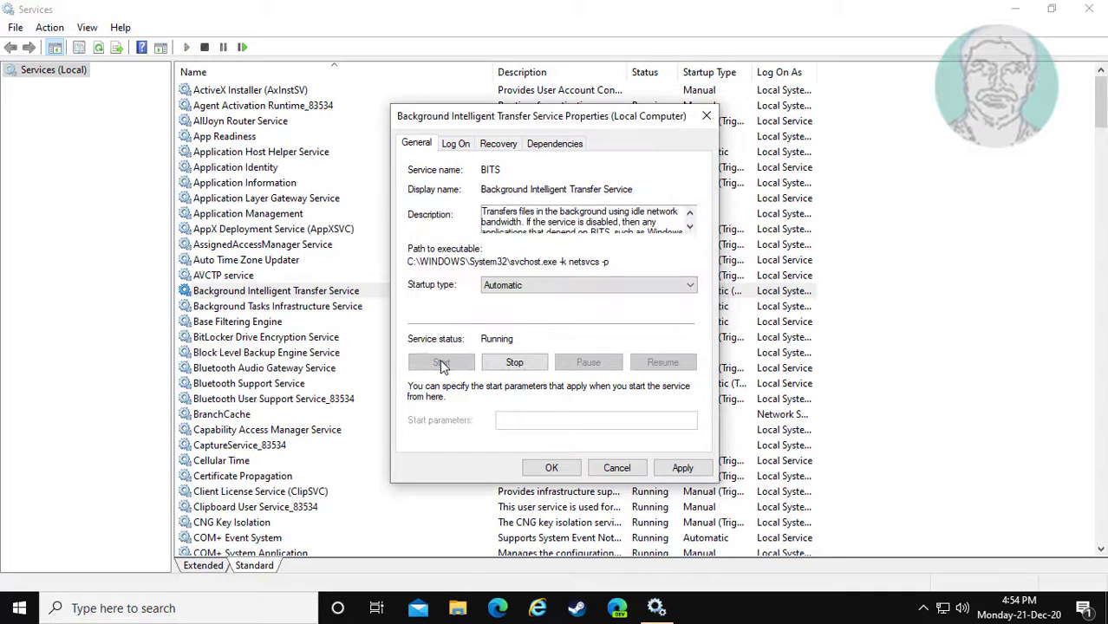
pyautogui.click(685, 471)
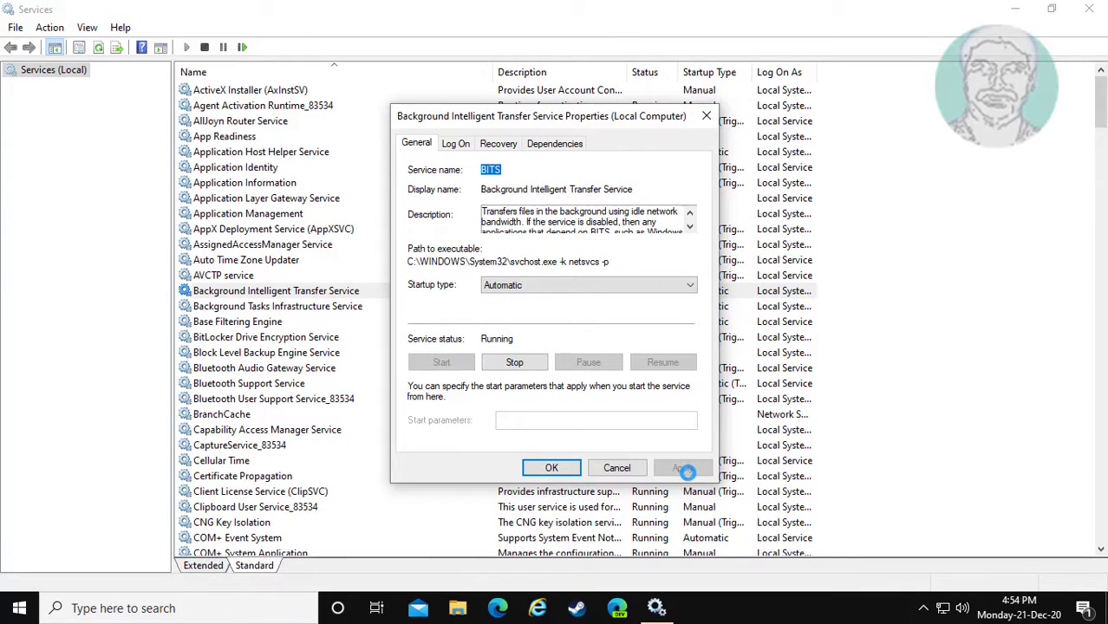
# Step: Close the BITS properties and open the Windows Update service's properties
pyautogui.click(553, 468)
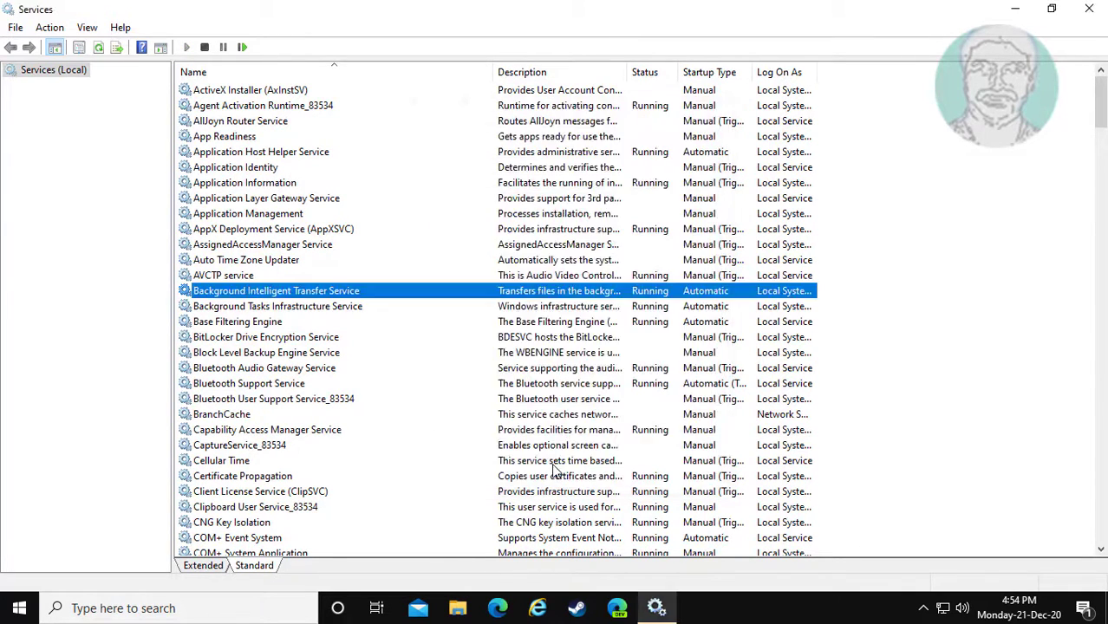
pyautogui.scroll(-13, 408, 432)
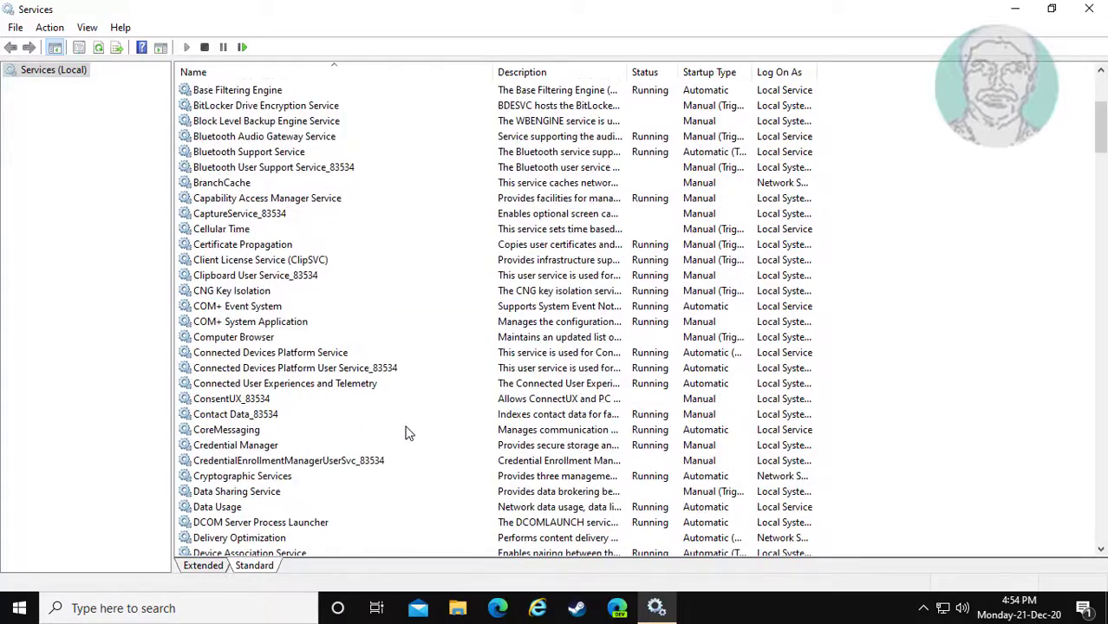
pyautogui.scroll(-20, 408, 433)
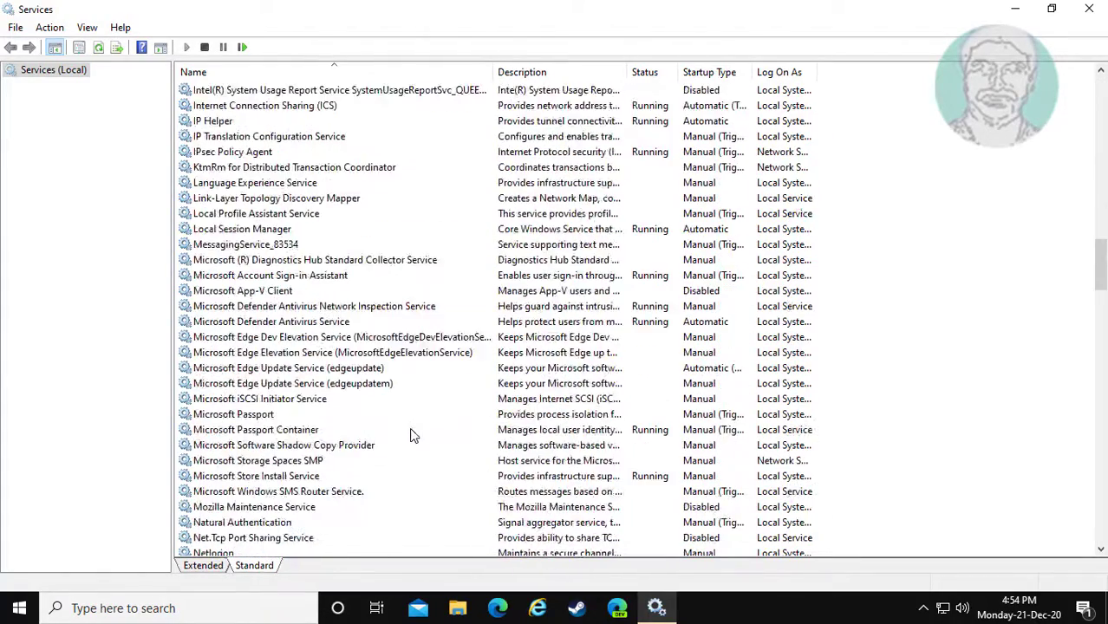
pyautogui.scroll(-4, 413, 436)
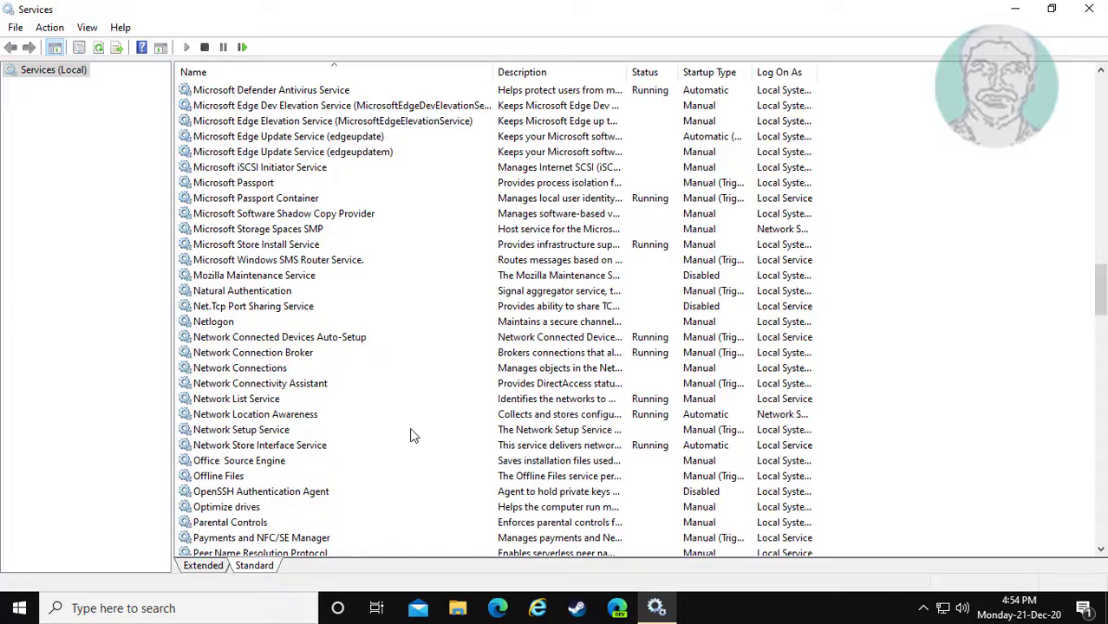
pyautogui.scroll(-20, 413, 435)
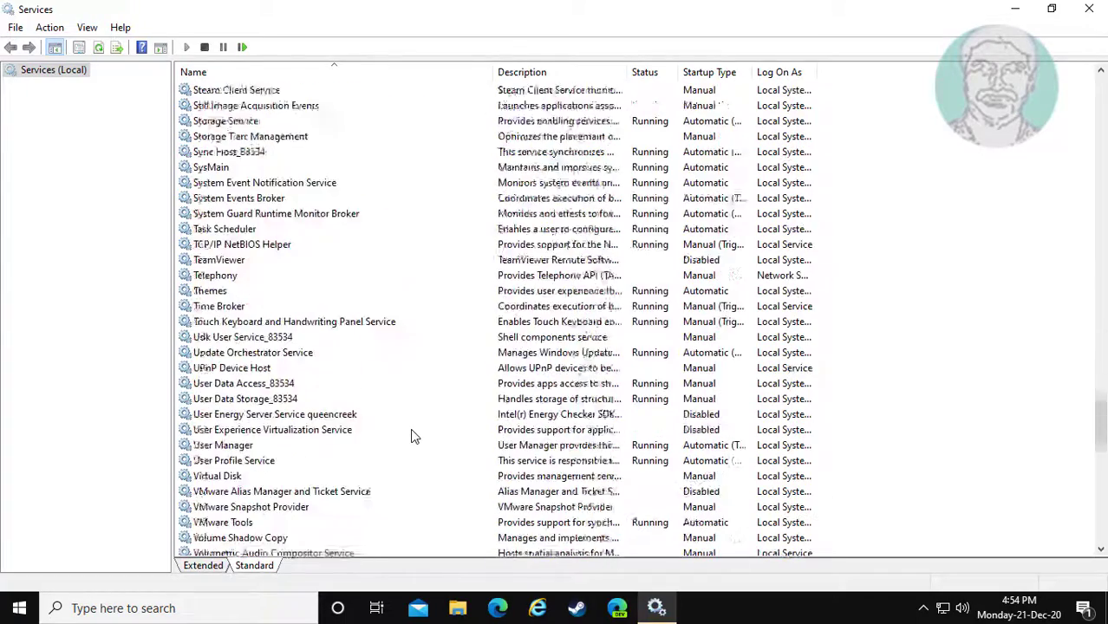
pyautogui.scroll(-9, 412, 435)
pyautogui.scroll(-5, 412, 436)
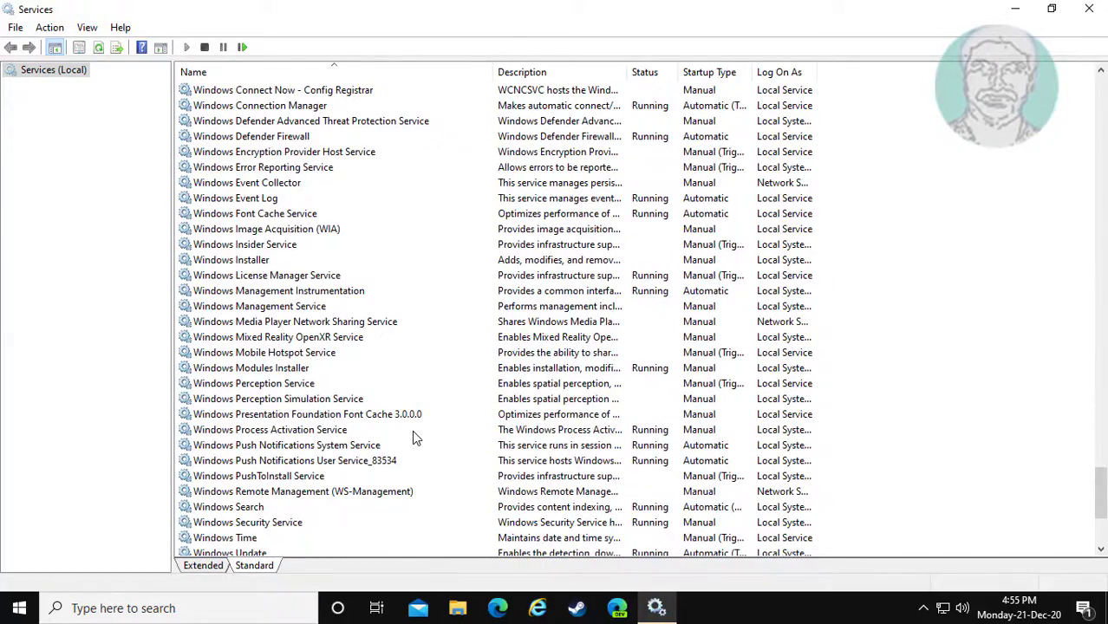
pyautogui.scroll(-5, 413, 436)
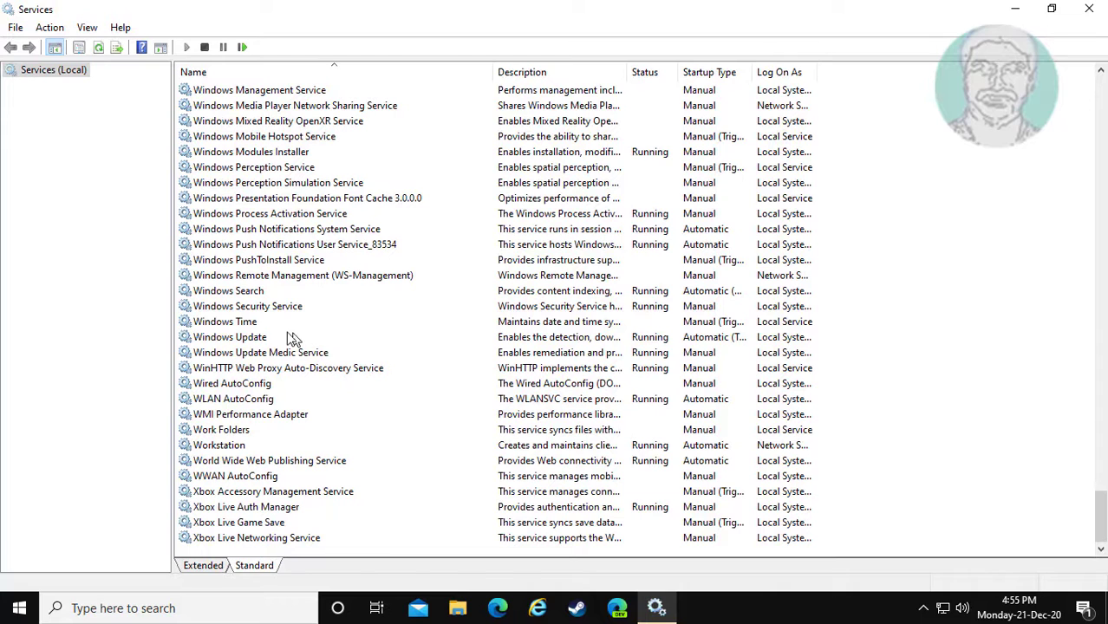
pyautogui.click(270, 340)
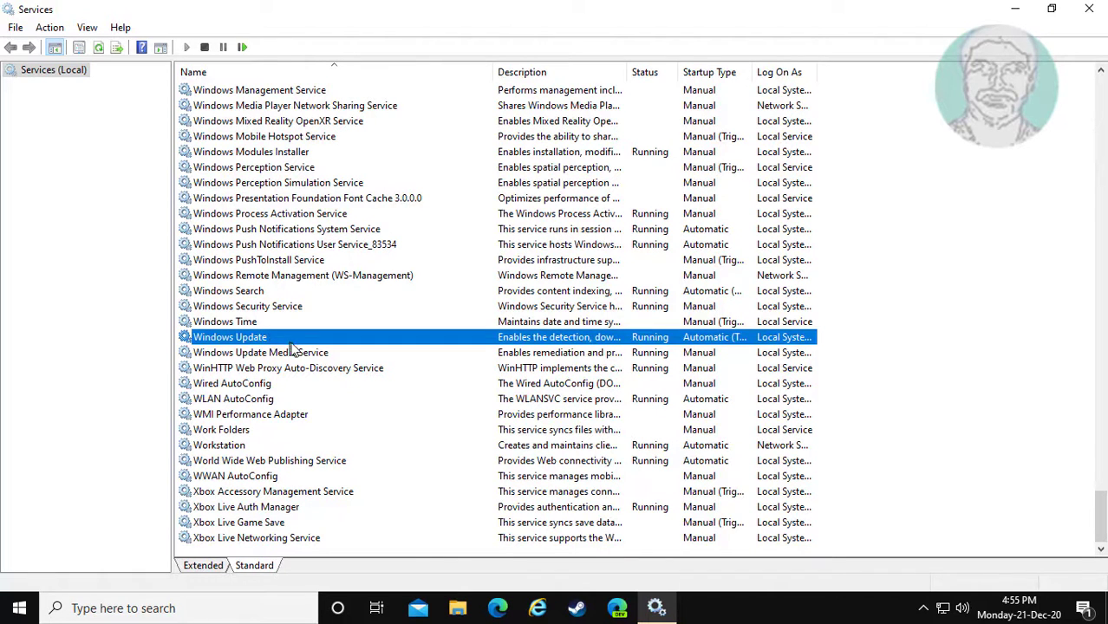
pyautogui.doubleClick(291, 341)
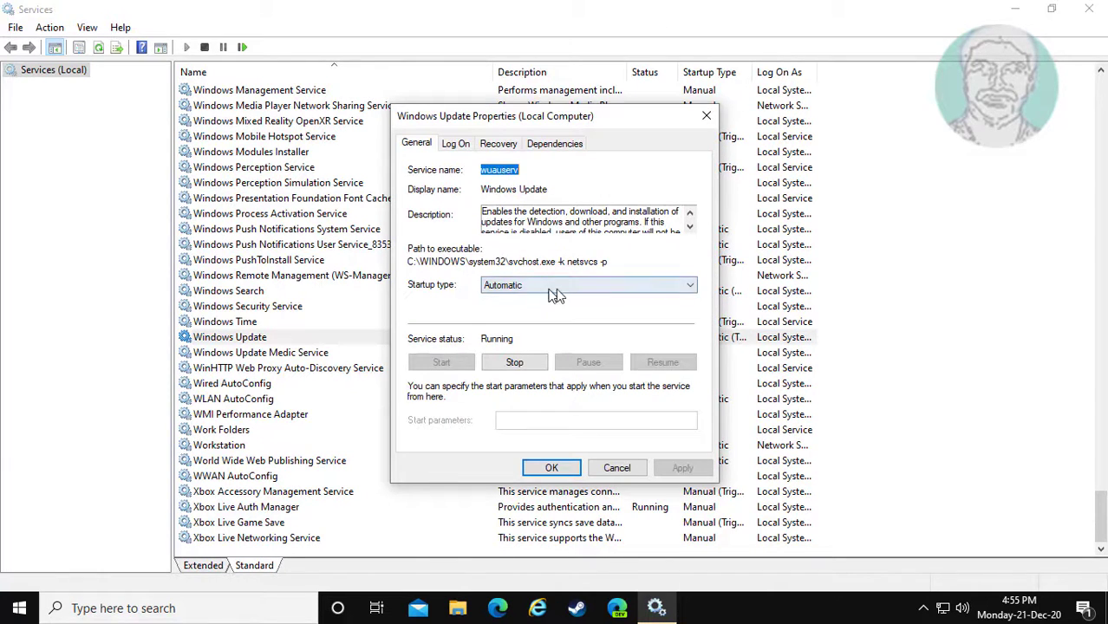
# Step: Keep Windows Update on Automatic, stop and restart it, and apply the settings
pyautogui.click(555, 296)
pyautogui.click(503, 308)
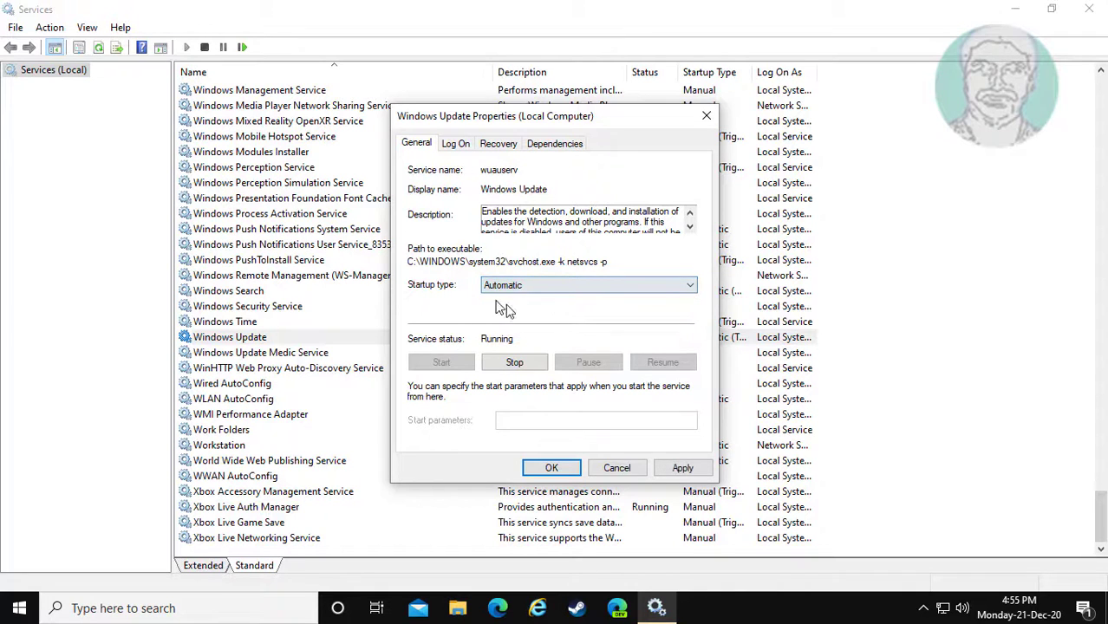
pyautogui.click(514, 363)
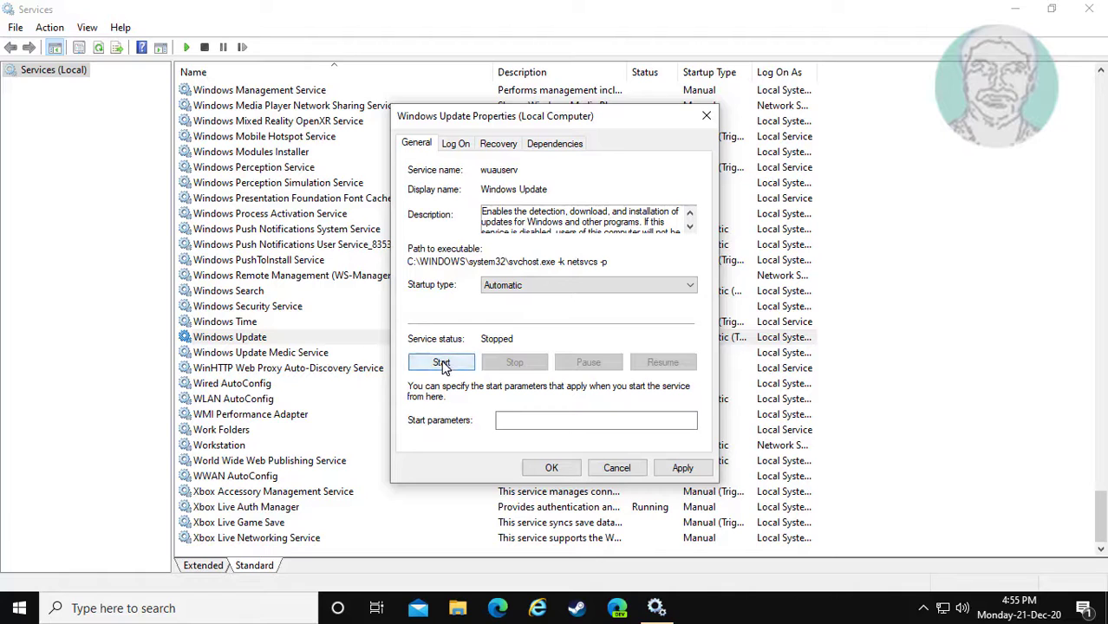
pyautogui.click(442, 363)
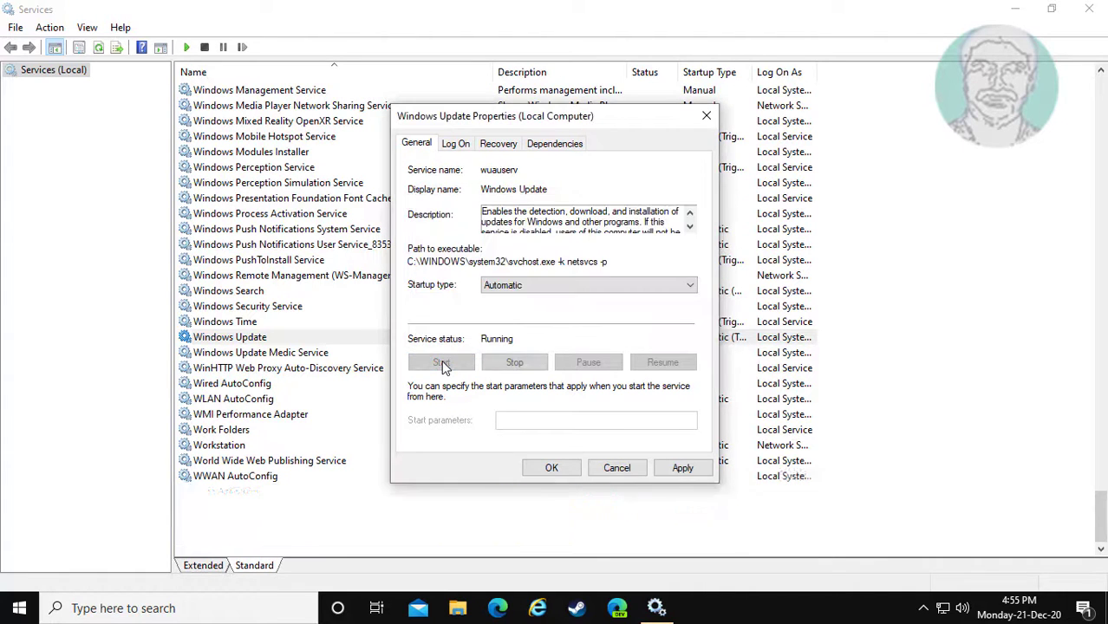
pyautogui.click(682, 468)
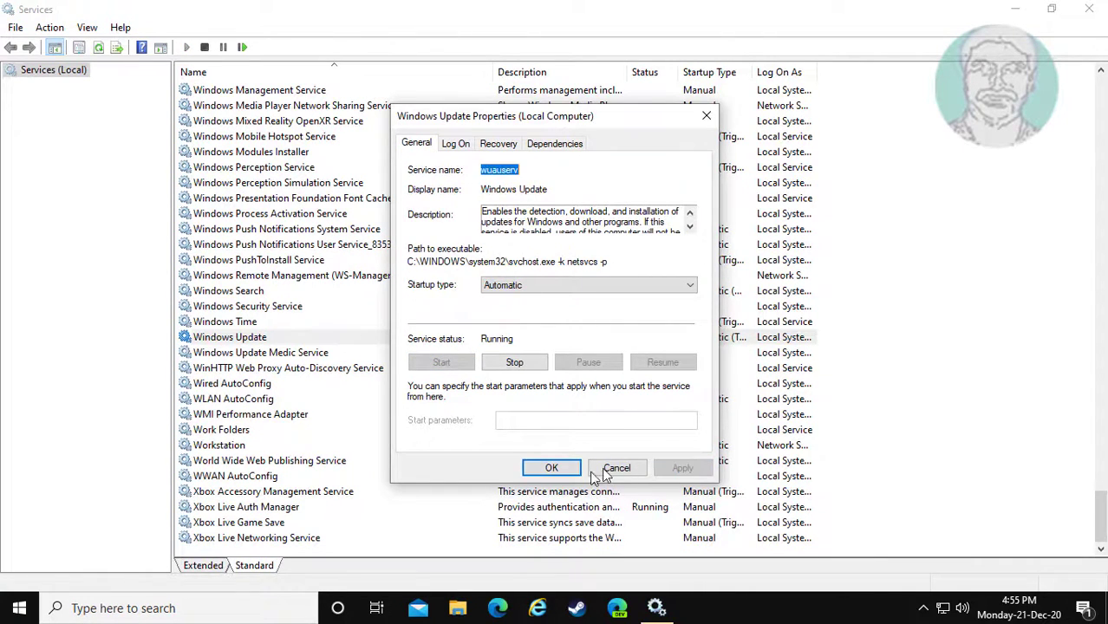
pyautogui.click(554, 468)
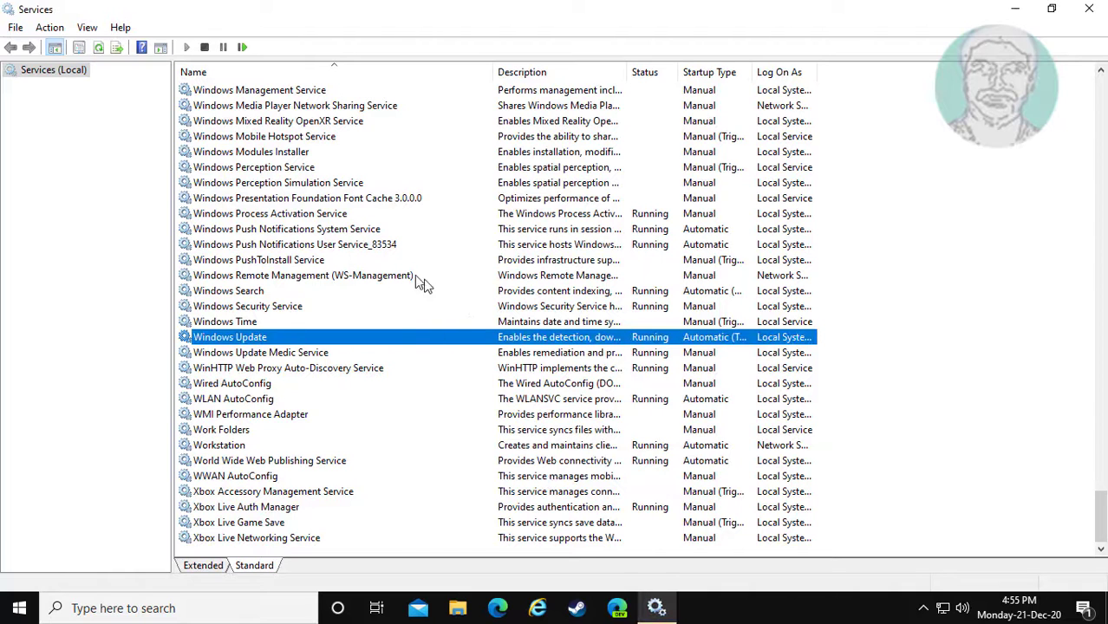
# Step: Close Services and launch Command Prompt as administrator via a 'cmd' search
pyautogui.click(1090, 10)
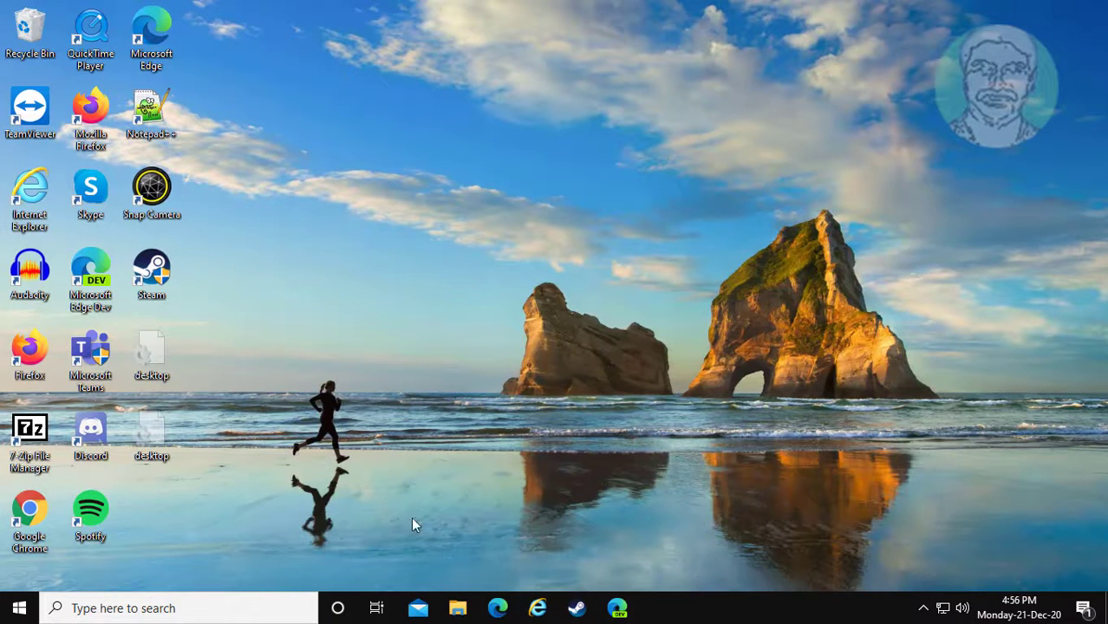
pyautogui.click(110, 609)
pyautogui.write('cmd')
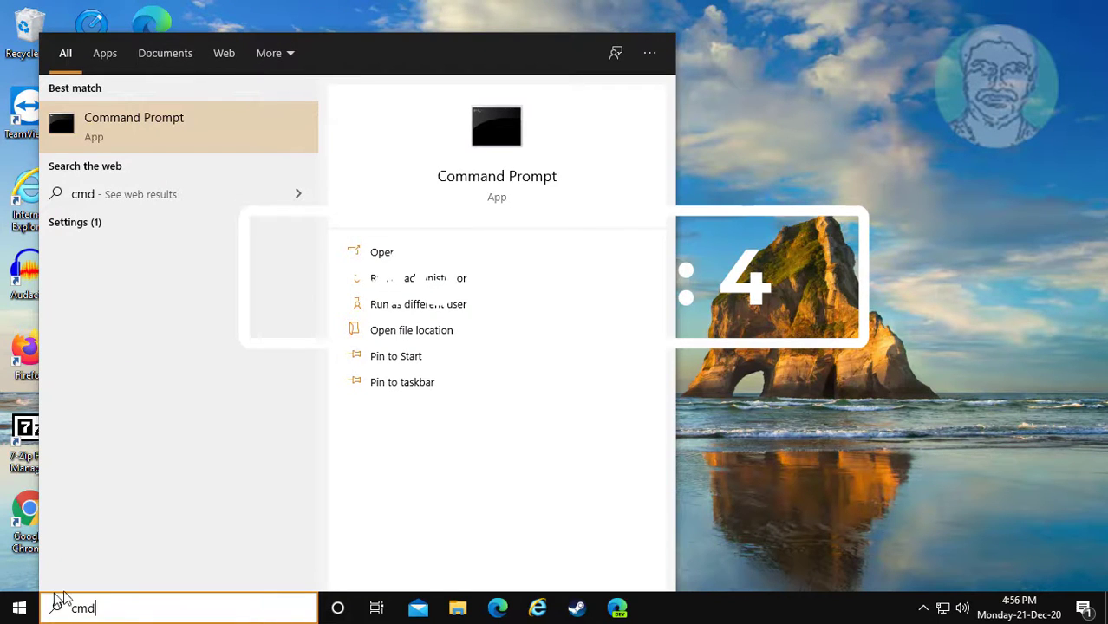
pyautogui.rightClick(117, 128)
pyautogui.click(153, 135)
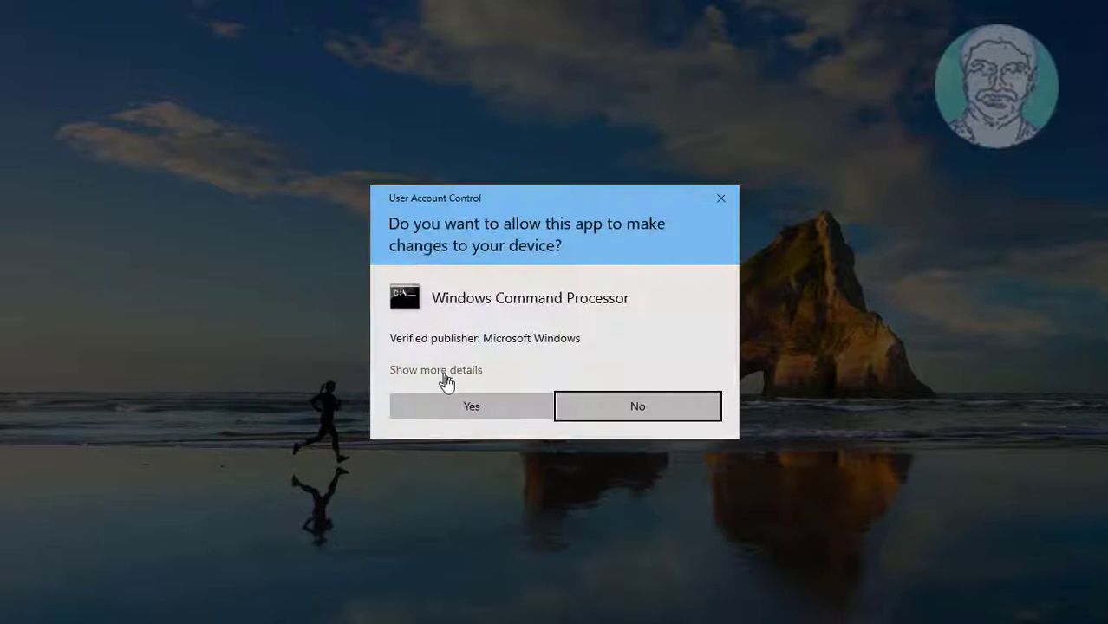
pyautogui.click(449, 403)
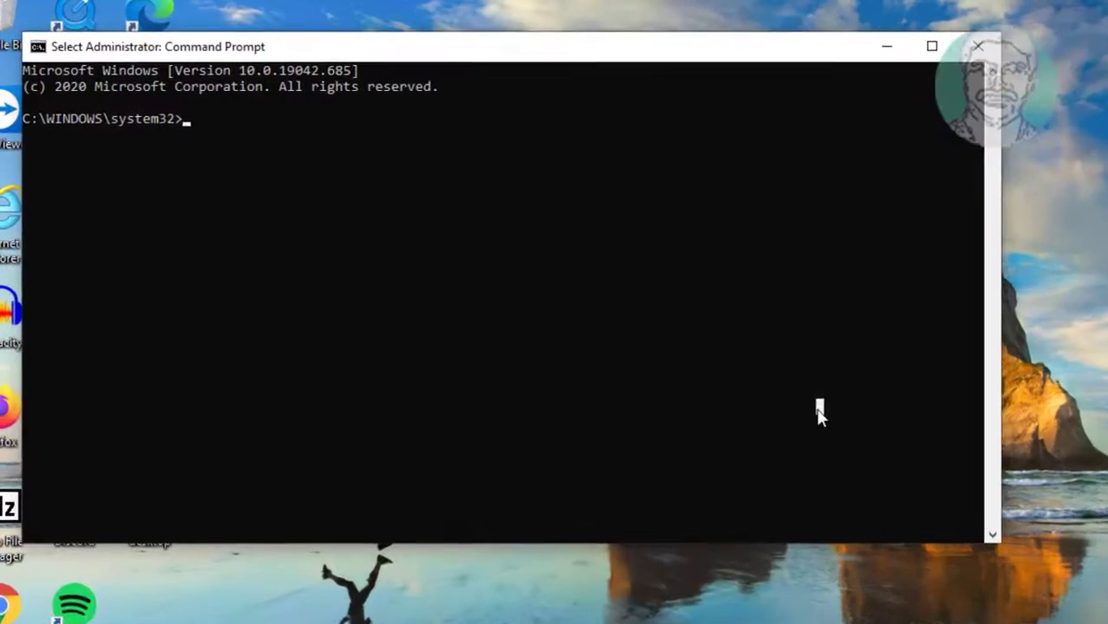
# Step: Run sfc /scannow, then close the prompt with exit
pyautogui.write('s')
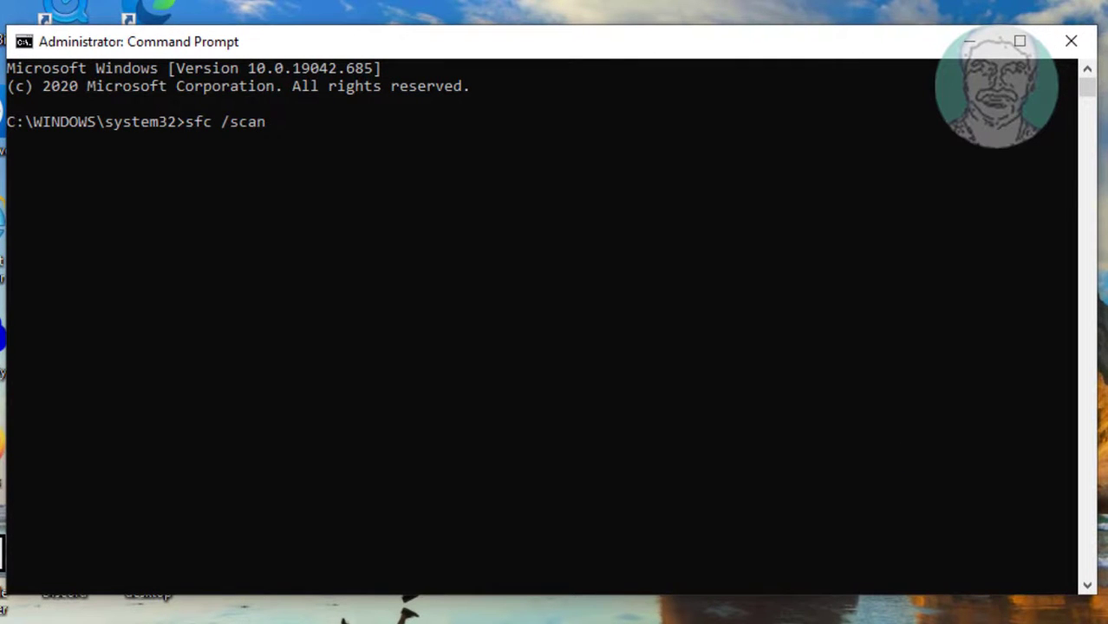
pyautogui.press('Return')
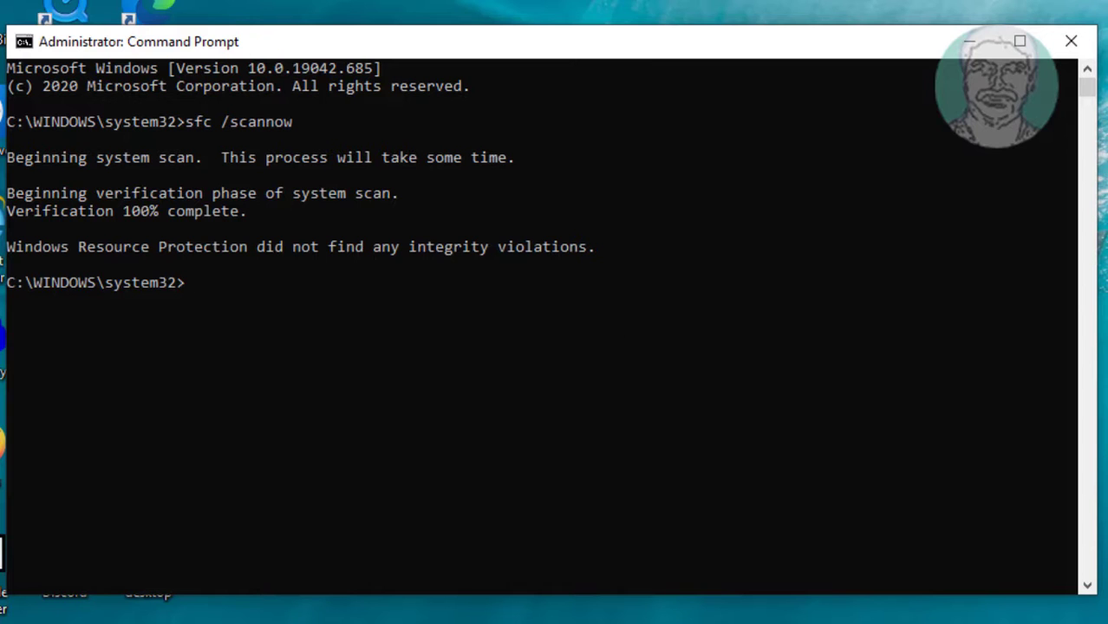
pyautogui.write('xit')
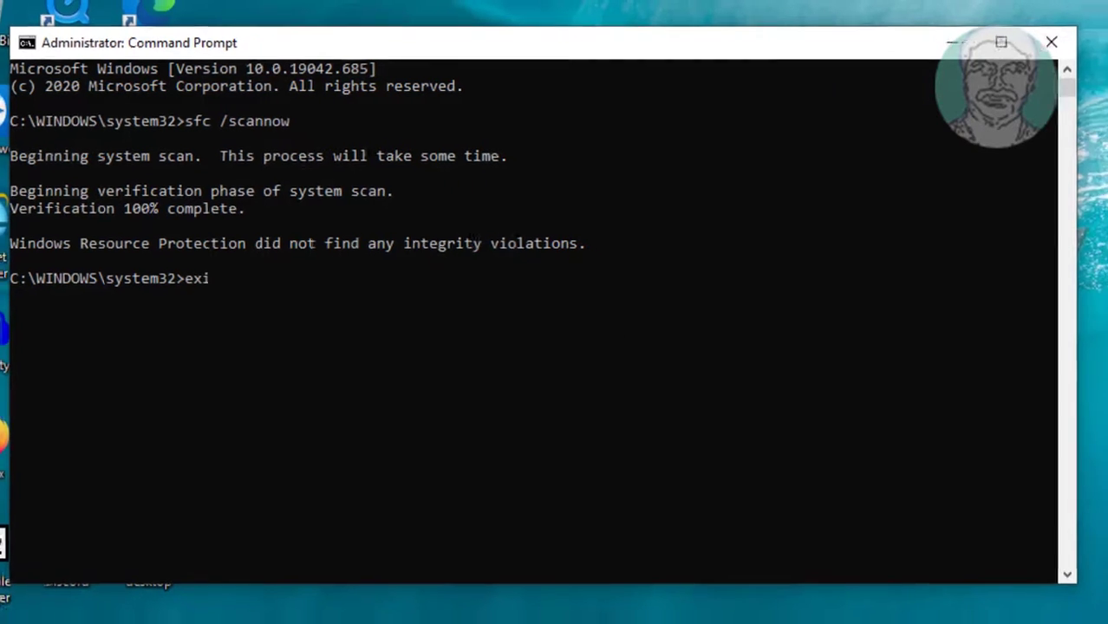
pyautogui.press('Return')
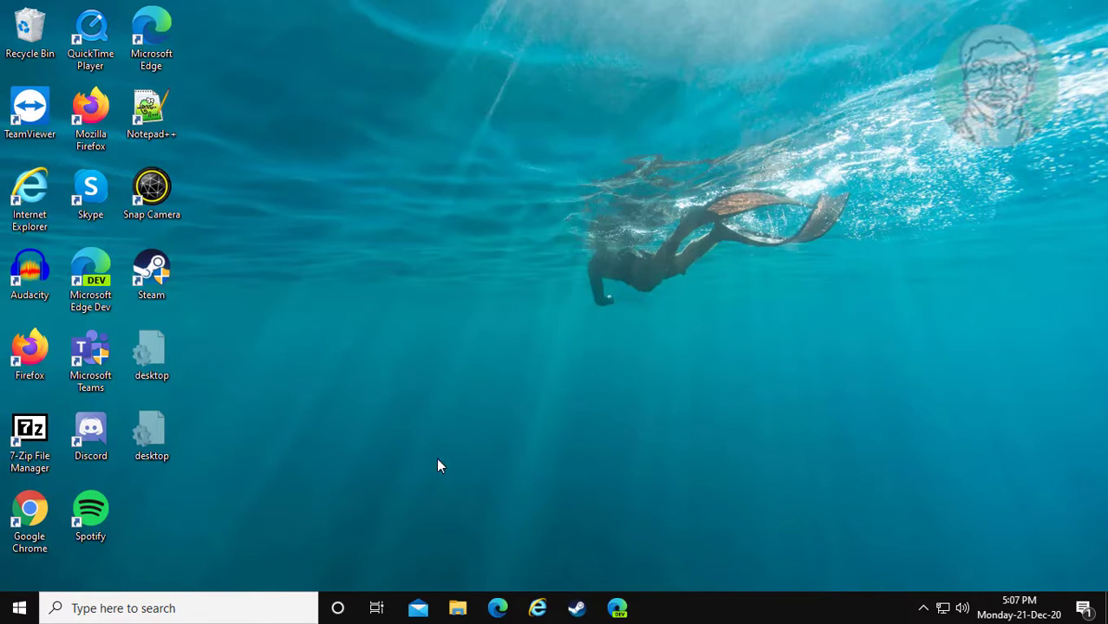
# Step: Open Windows Security from search and view its Firewall & network protection page
pyautogui.click(126, 608)
pyautogui.write('w')
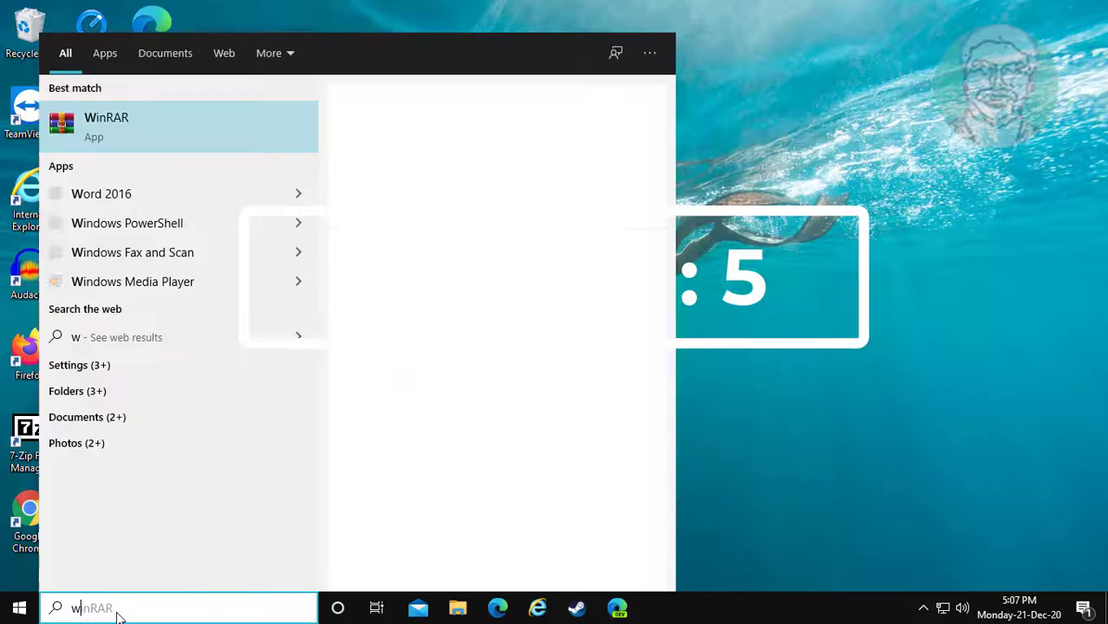
pyautogui.write('indows se')
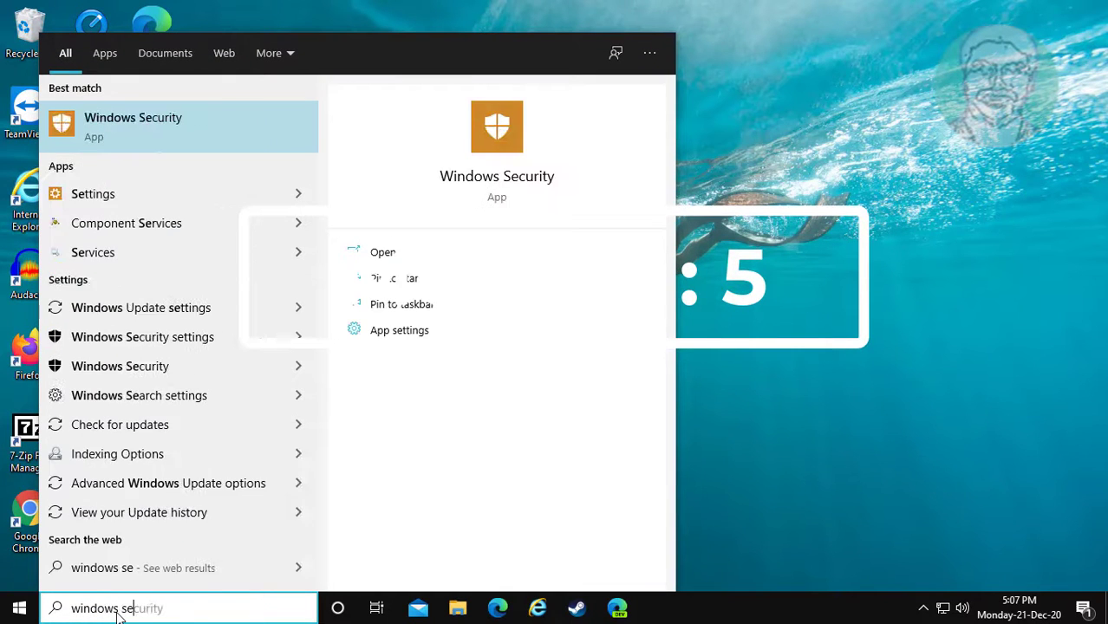
pyautogui.write('curity')
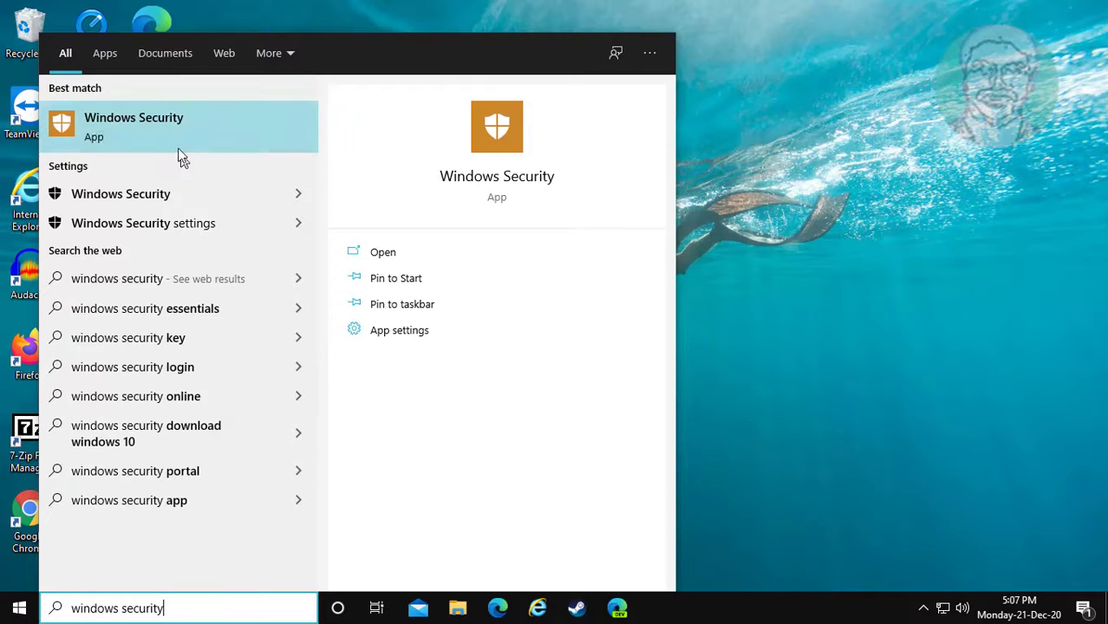
pyautogui.click(172, 121)
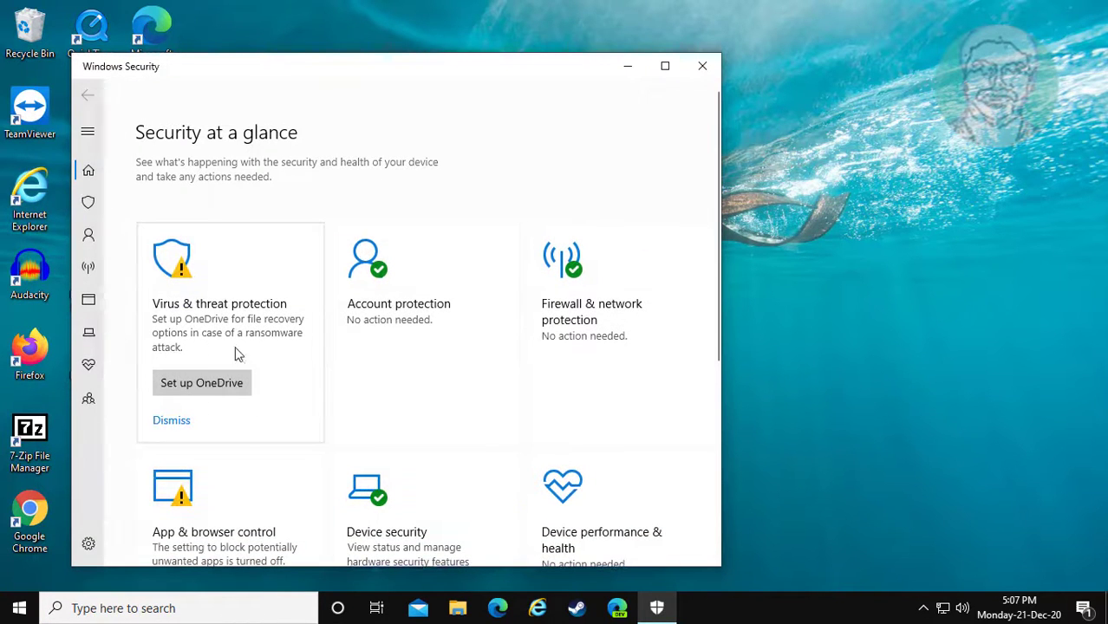
pyautogui.click(217, 345)
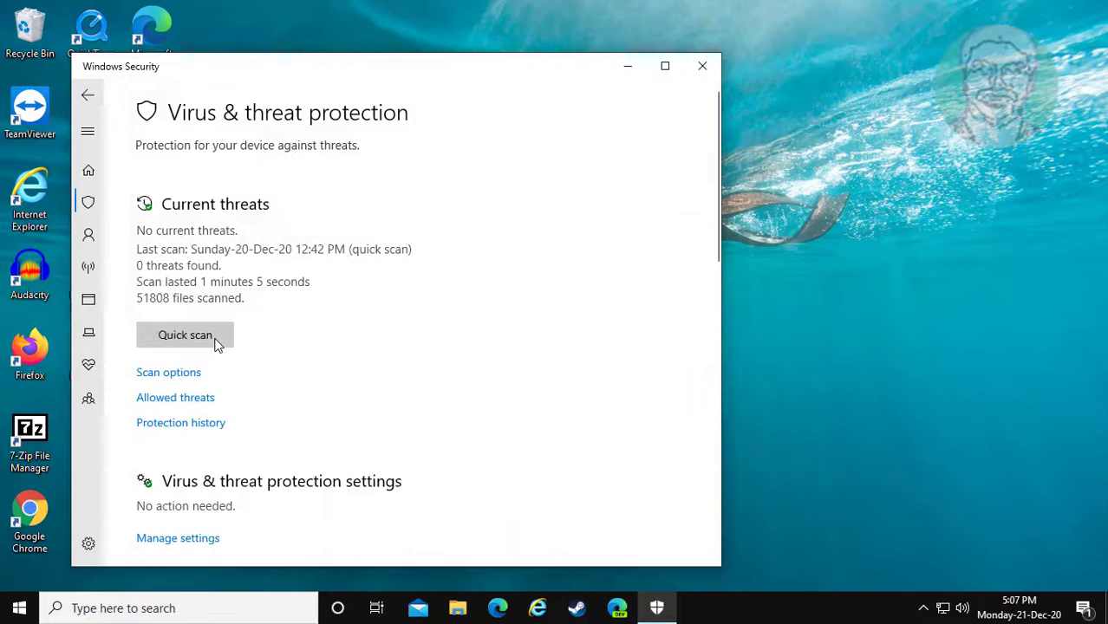
pyautogui.click(90, 268)
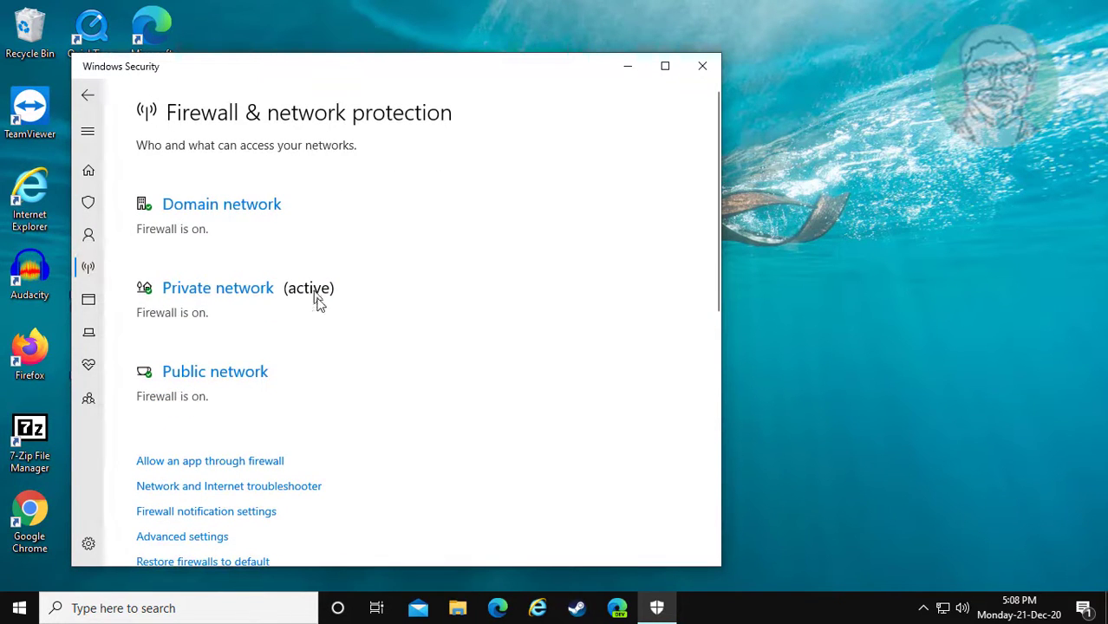